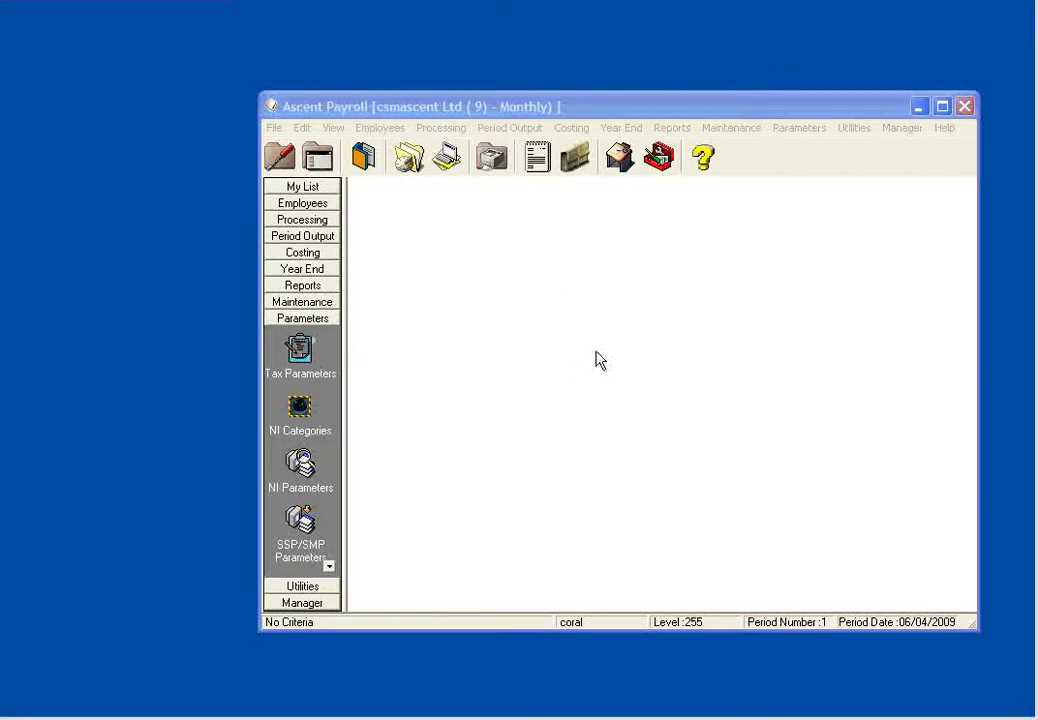
- Open Online Returns for period output and start the end of year P14 and P35 returns
click(505, 130)
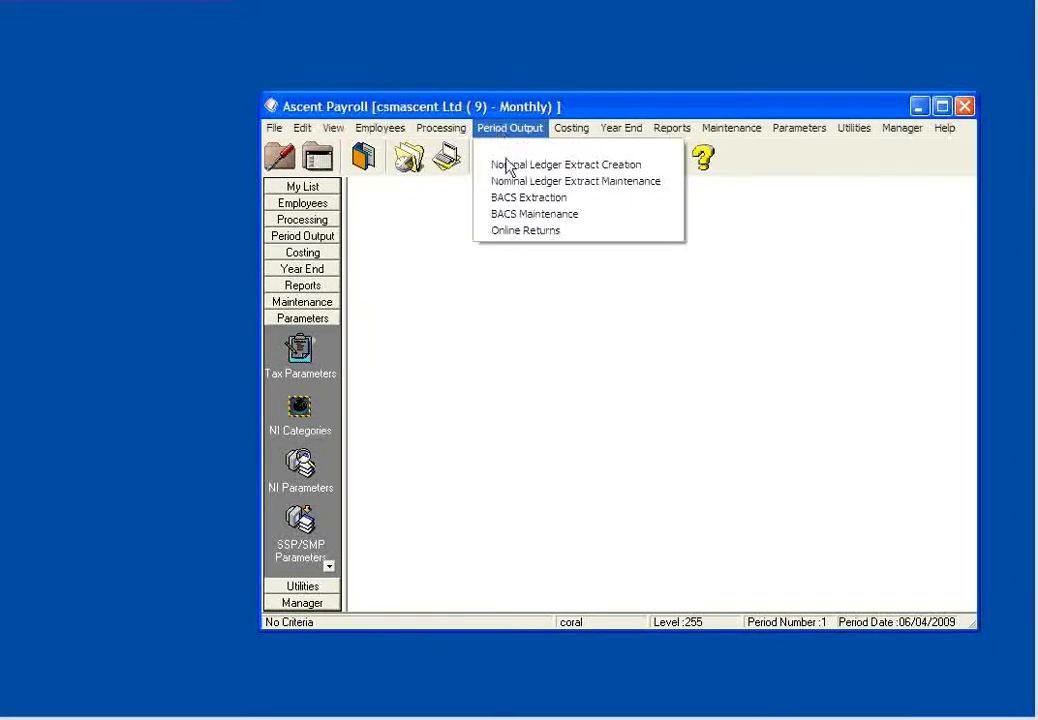
click(508, 234)
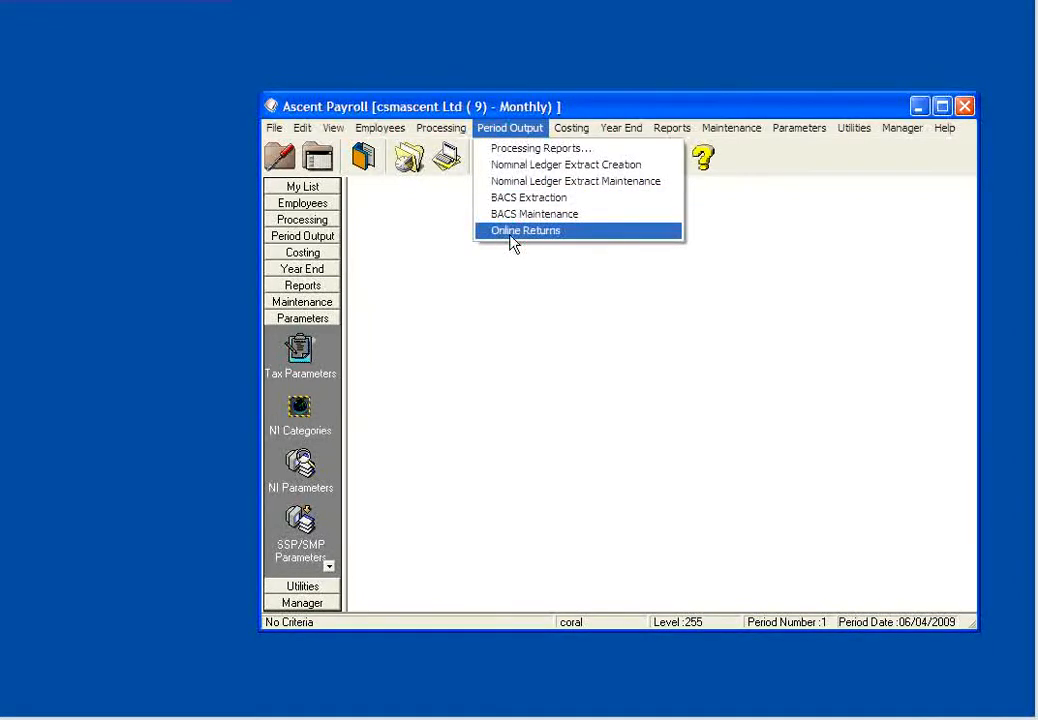
click(509, 234)
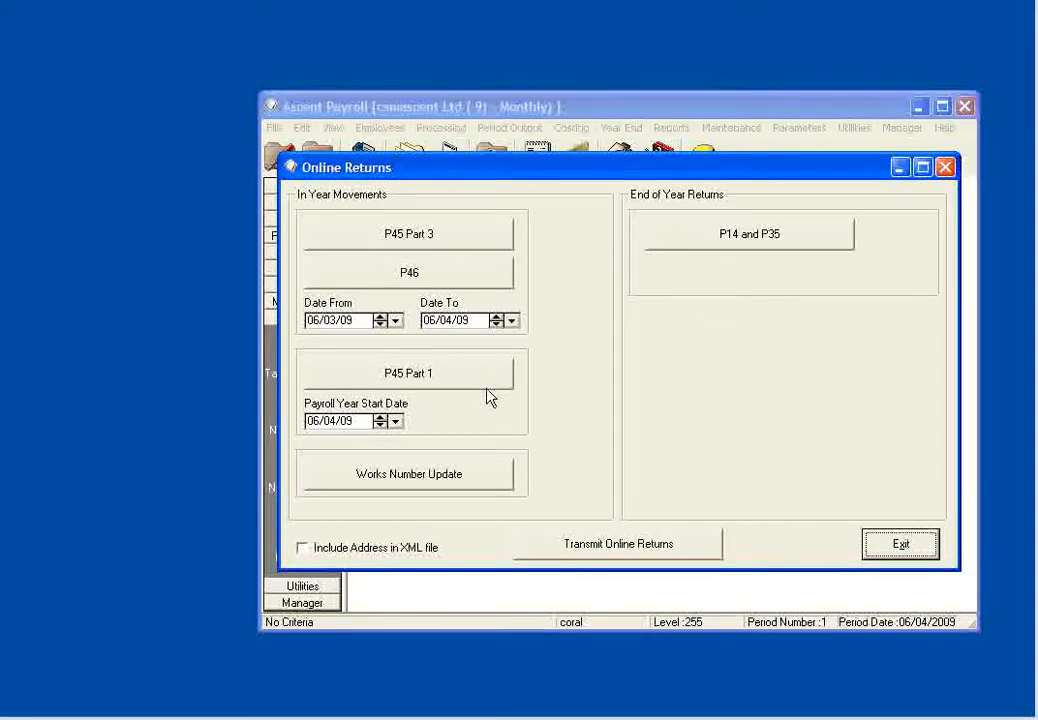
click(743, 249)
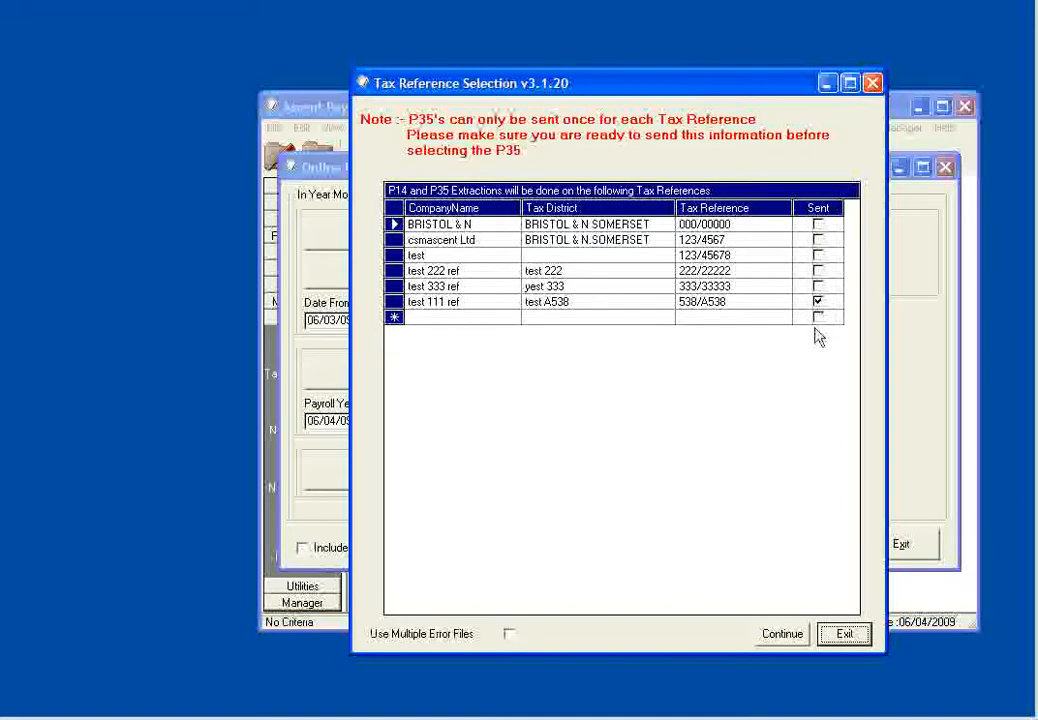
- Continue with the listed tax references and save the P14 XML file under its suggested name in the eoy xml tests folder
click(786, 638)
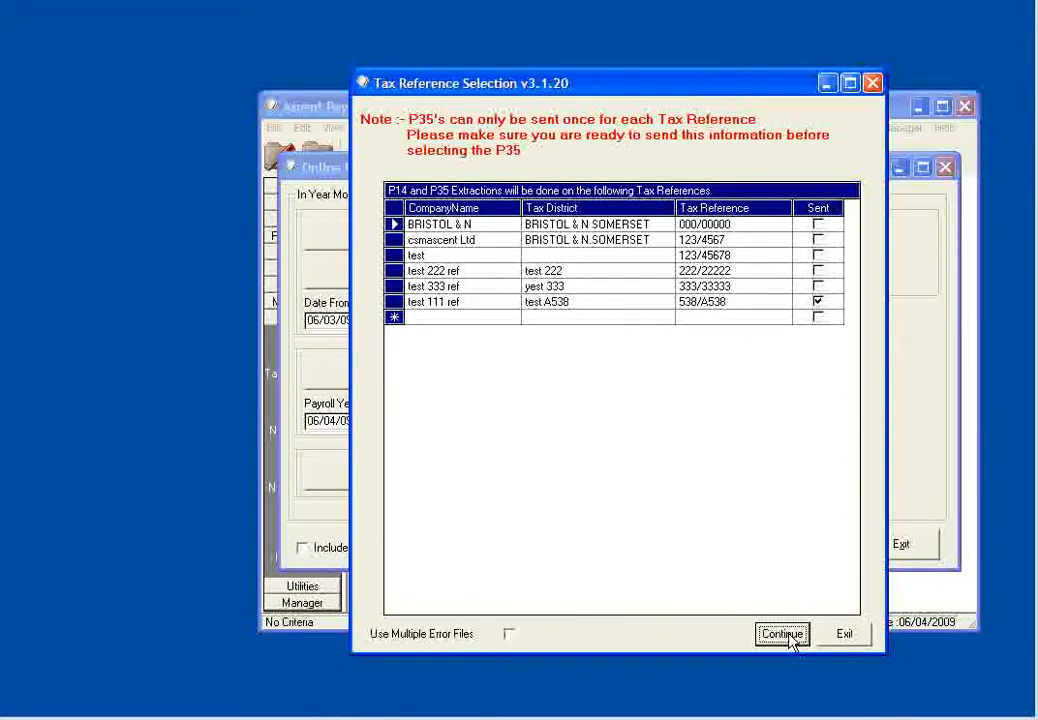
click(782, 634)
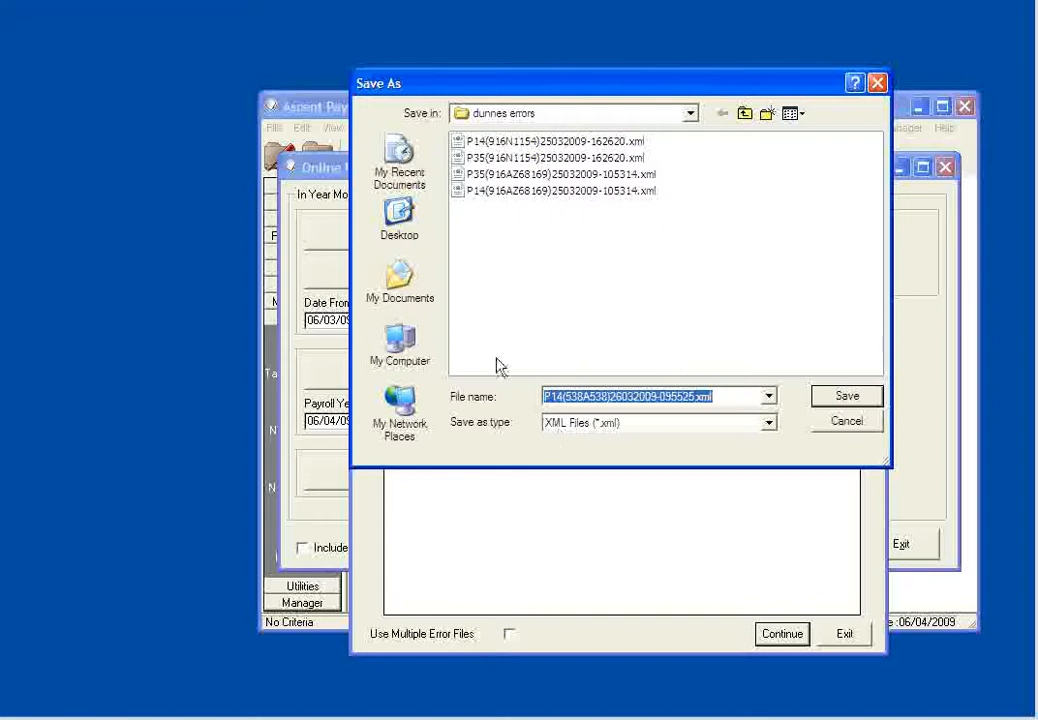
click(746, 115)
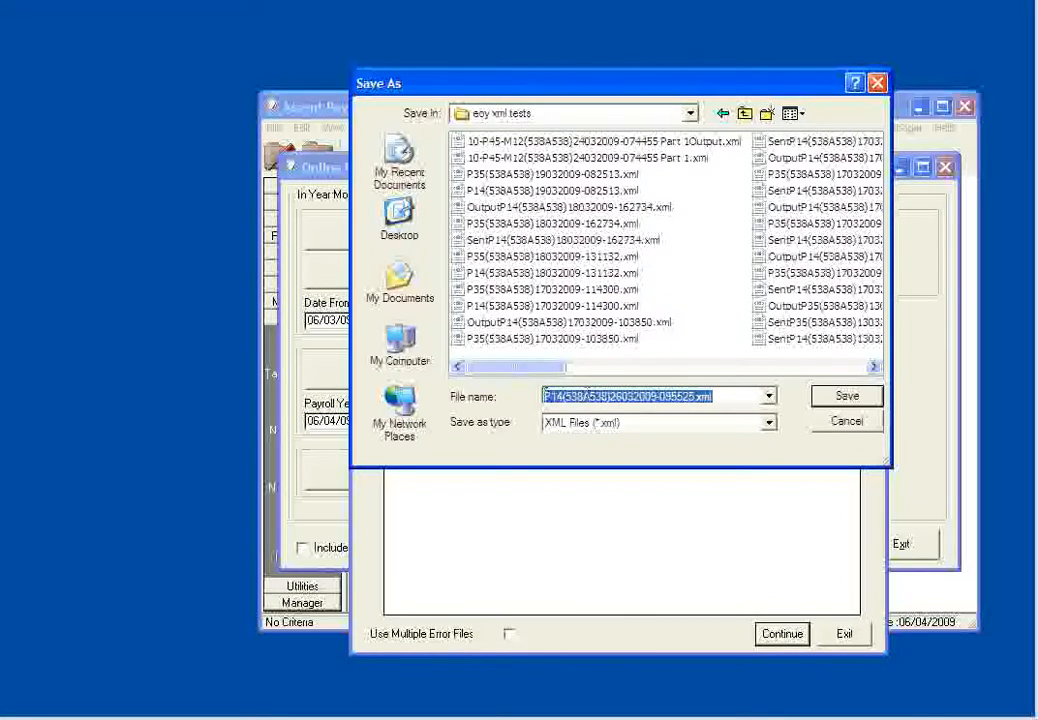
click(846, 398)
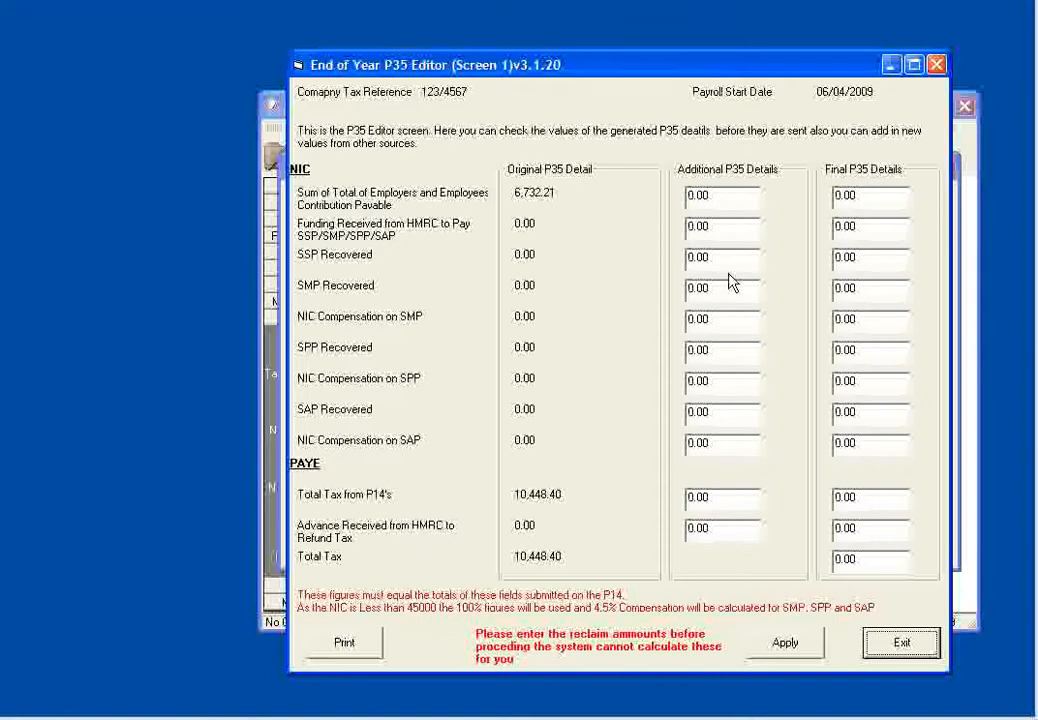
- Apply the P35 figures on both P35 Editor screens without additional amounts, confirming that the reclaim amounts have been checked
click(787, 645)
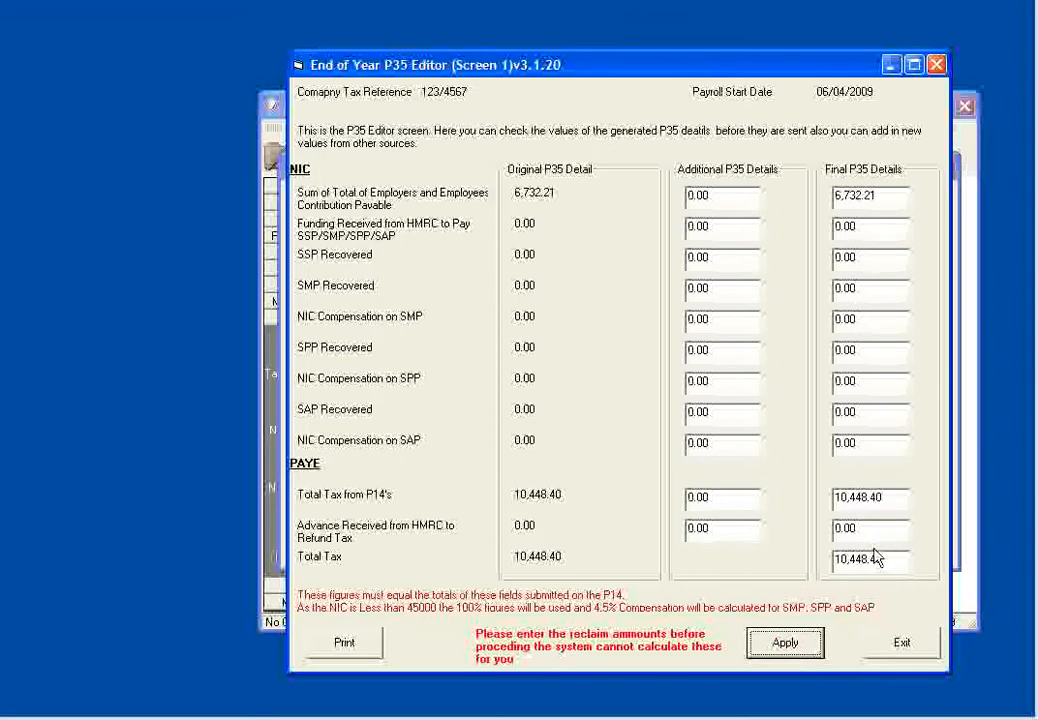
click(903, 646)
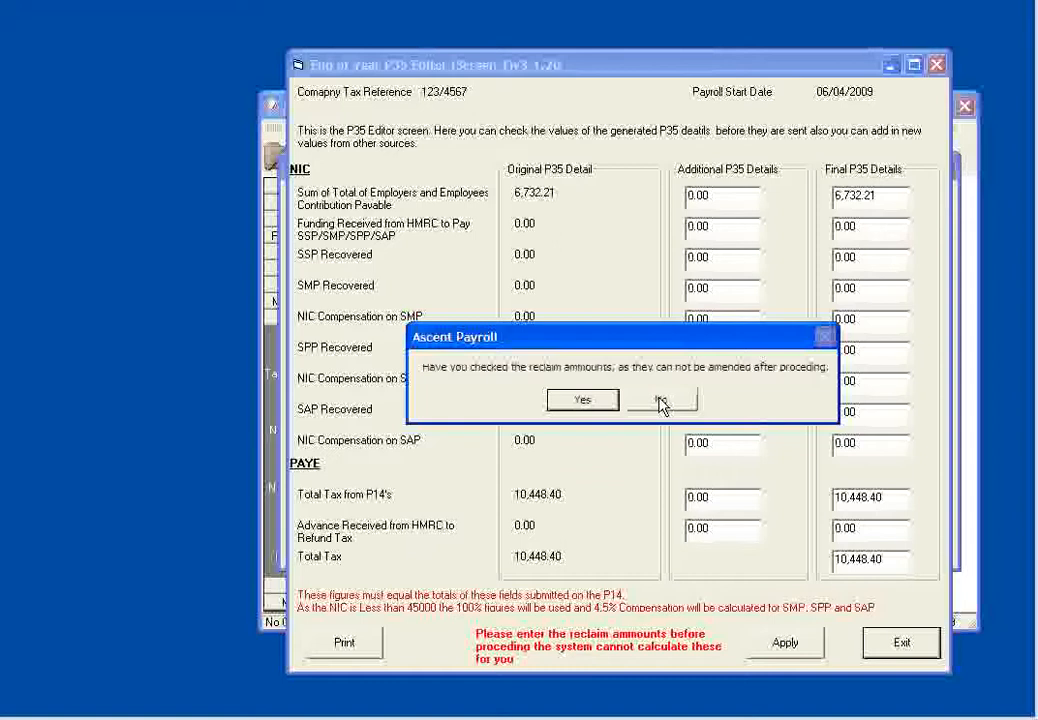
click(583, 401)
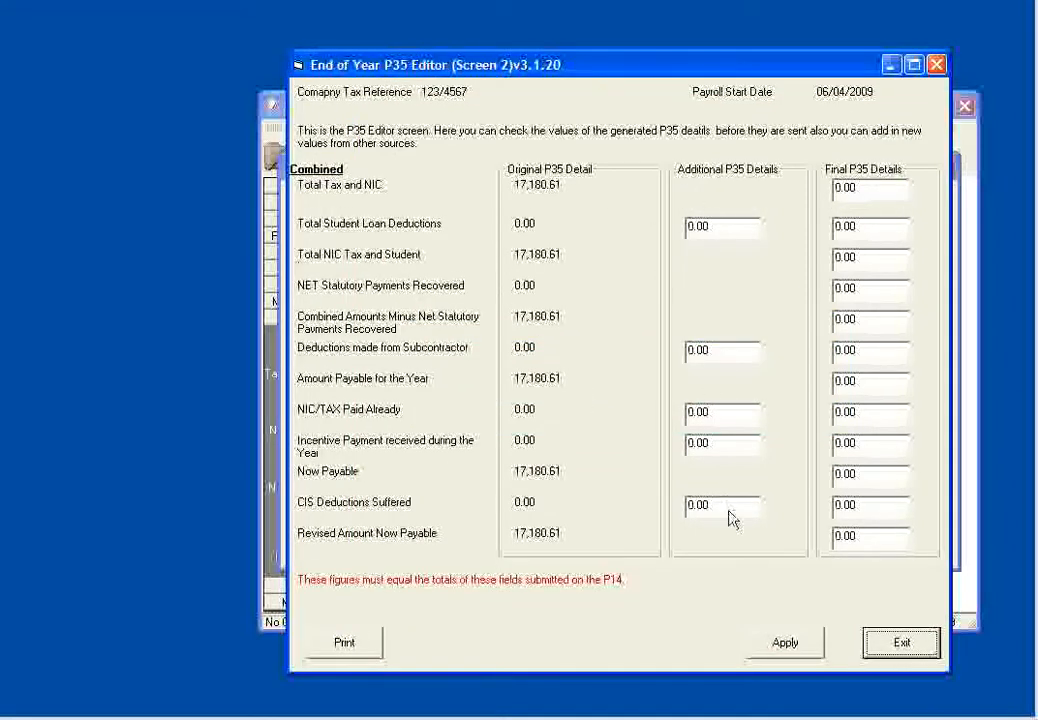
click(802, 648)
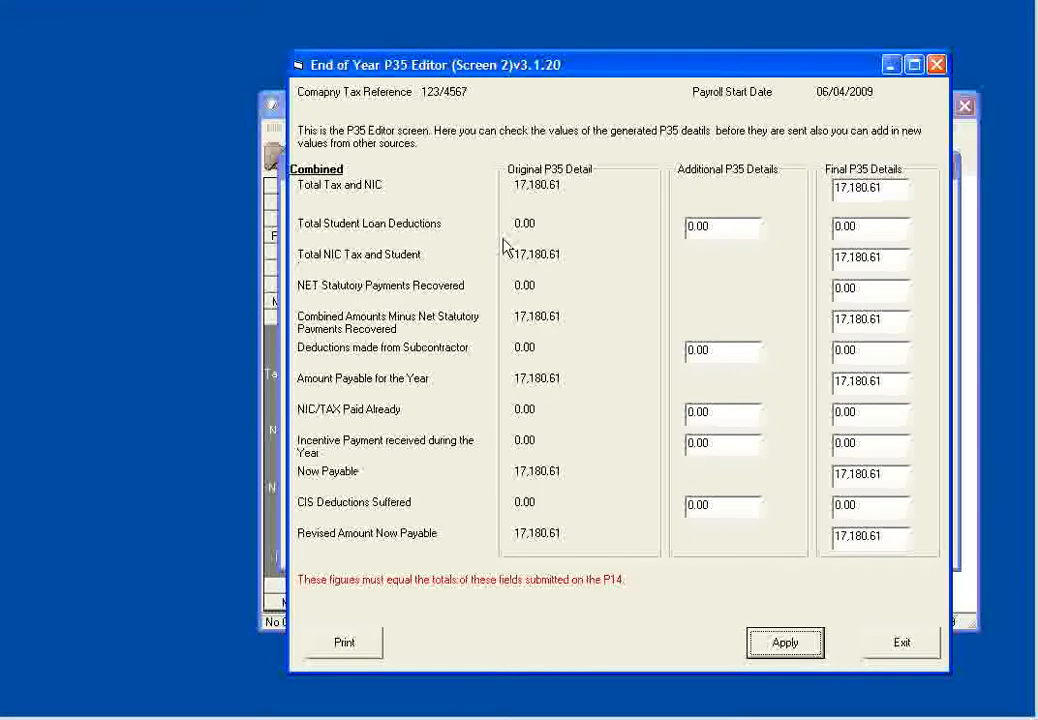
click(917, 646)
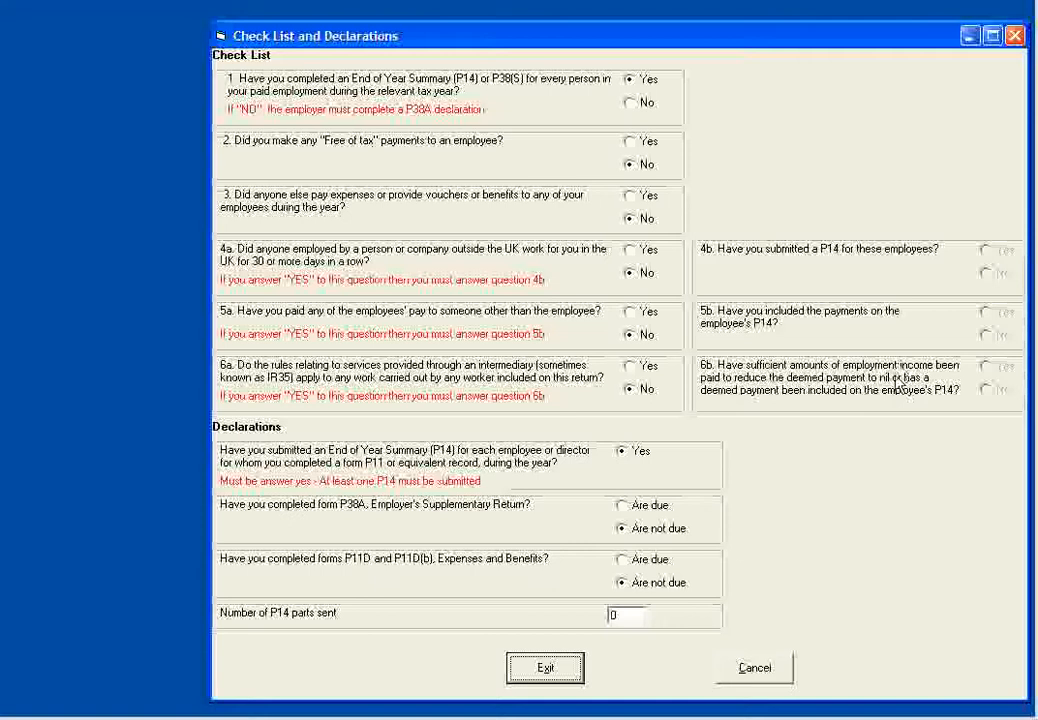
- Set the number of P14 parts sent to 1 and complete the Check List and Declarations with the other answers as preset
click(620, 615)
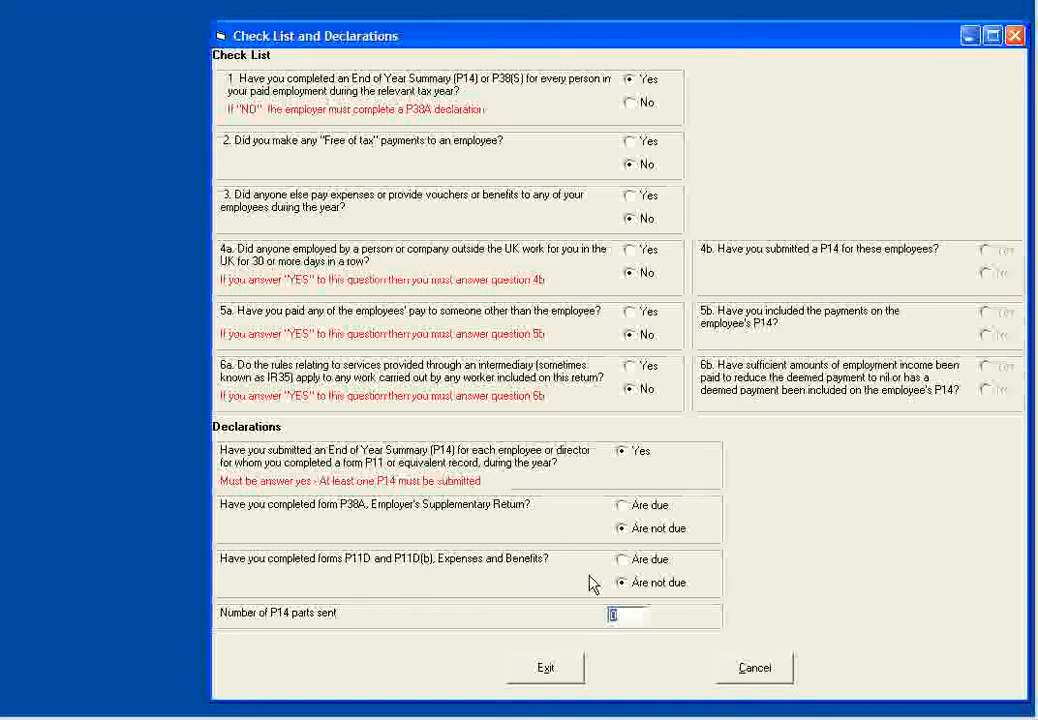
text(1)
click(556, 668)
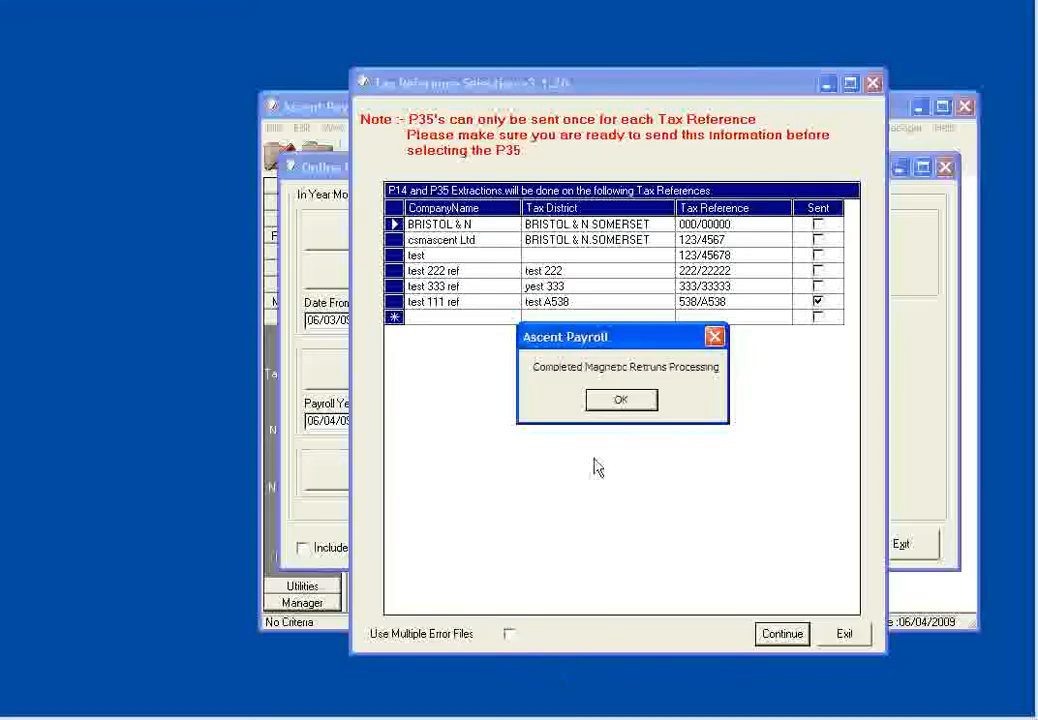
- Acknowledge the completed returns processing and exit the tax reference selection, confirming the exit from End of Year Magnetic Returns
click(620, 401)
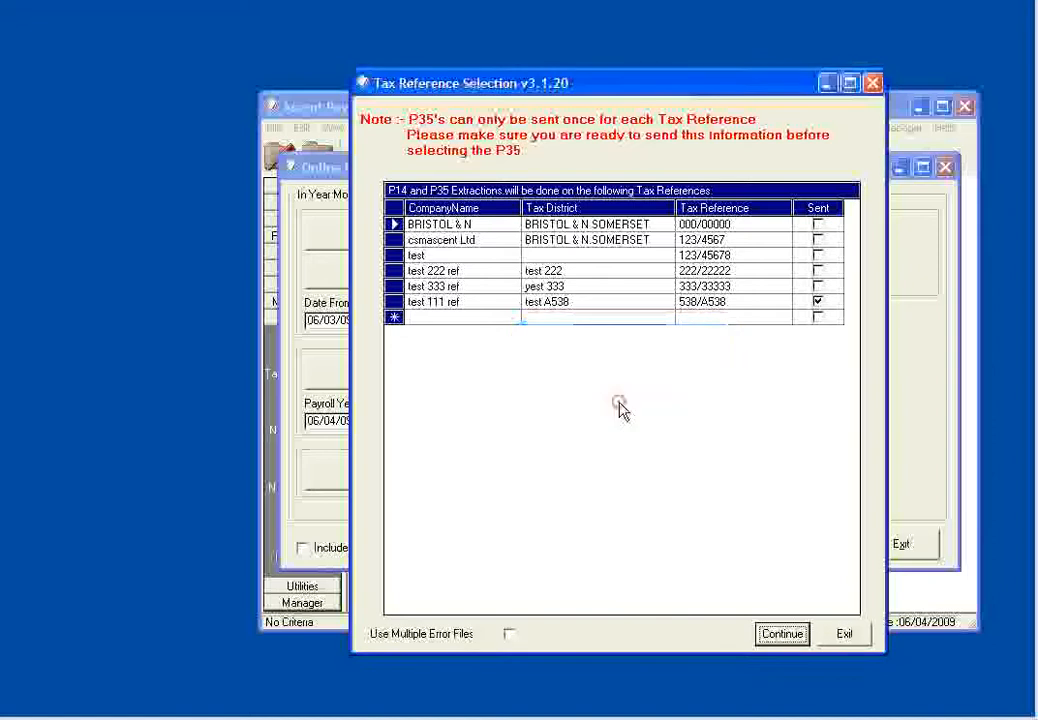
click(846, 636)
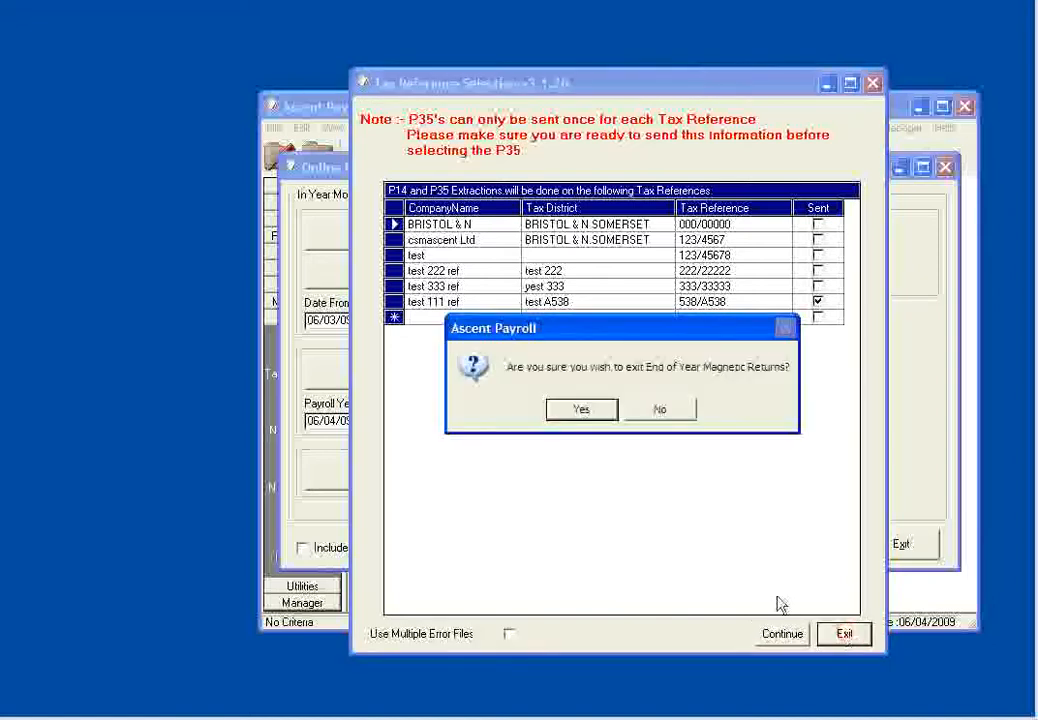
click(577, 410)
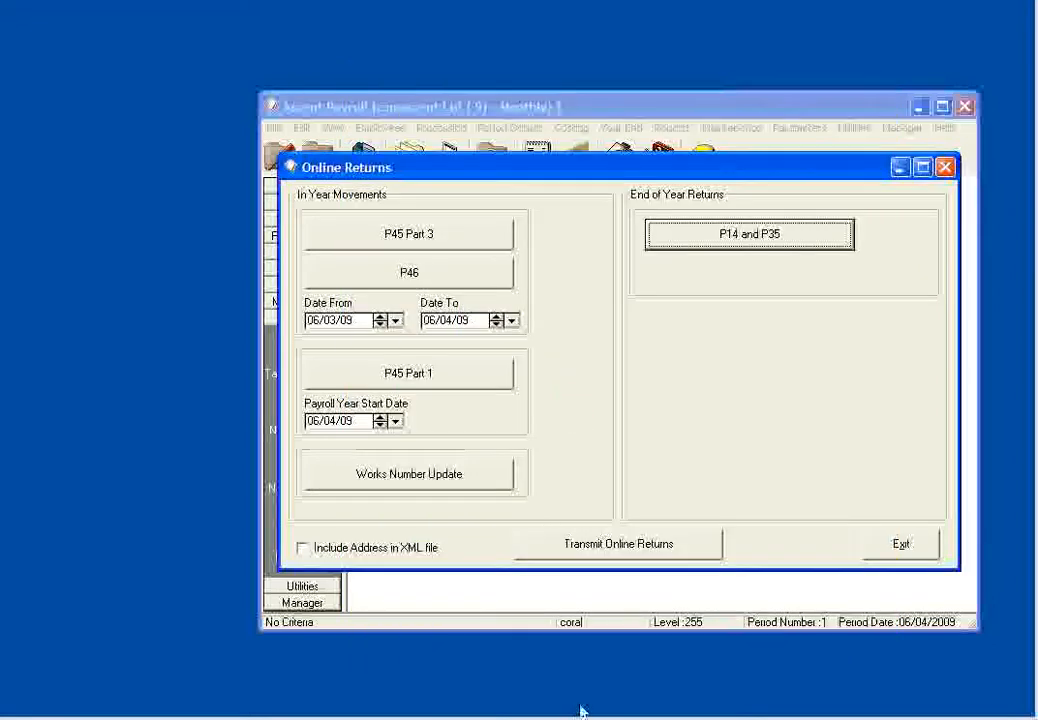
- Start adding a file for online transmission and browse to the eoy xml tests folder in My Documents, sorting the detailed listing by name
click(634, 549)
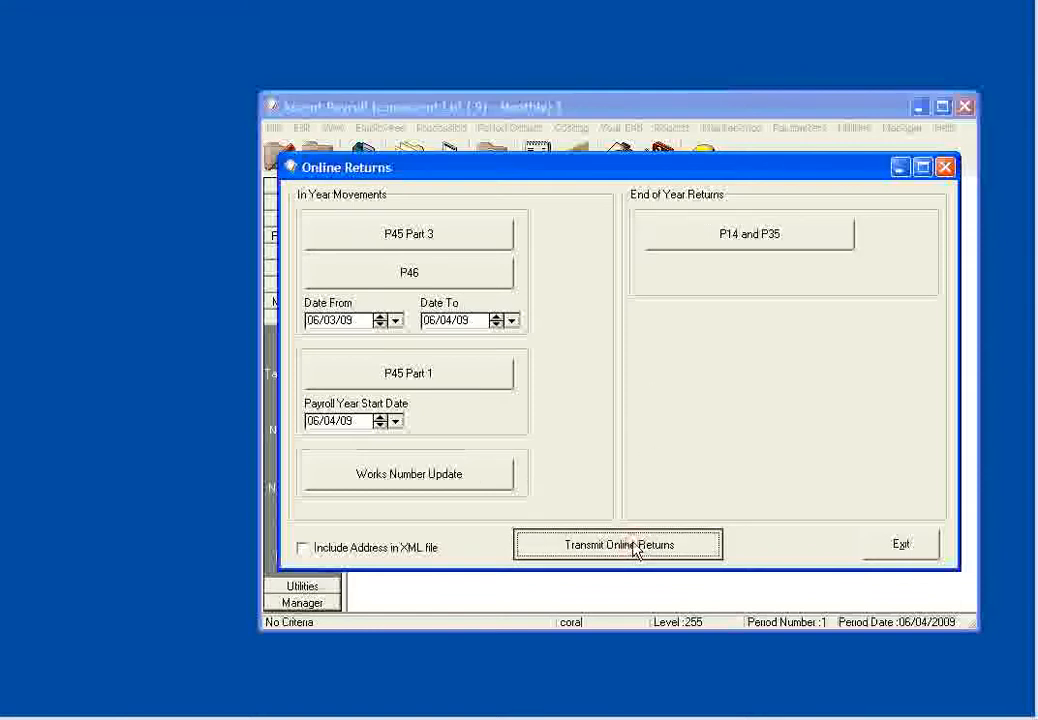
click(634, 549)
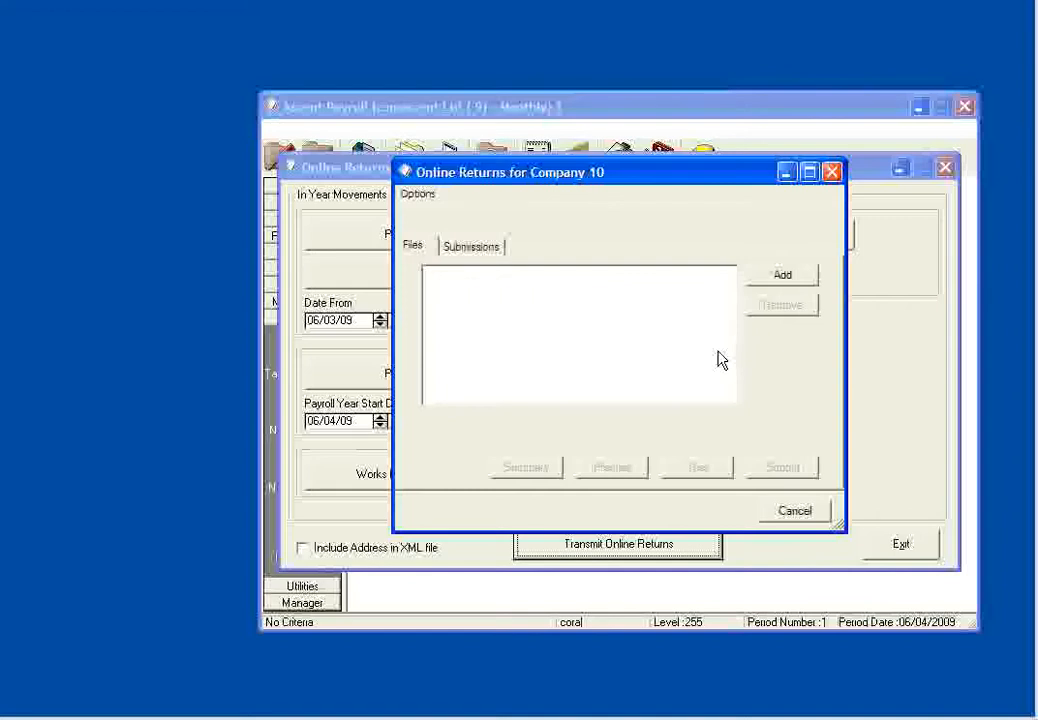
click(790, 282)
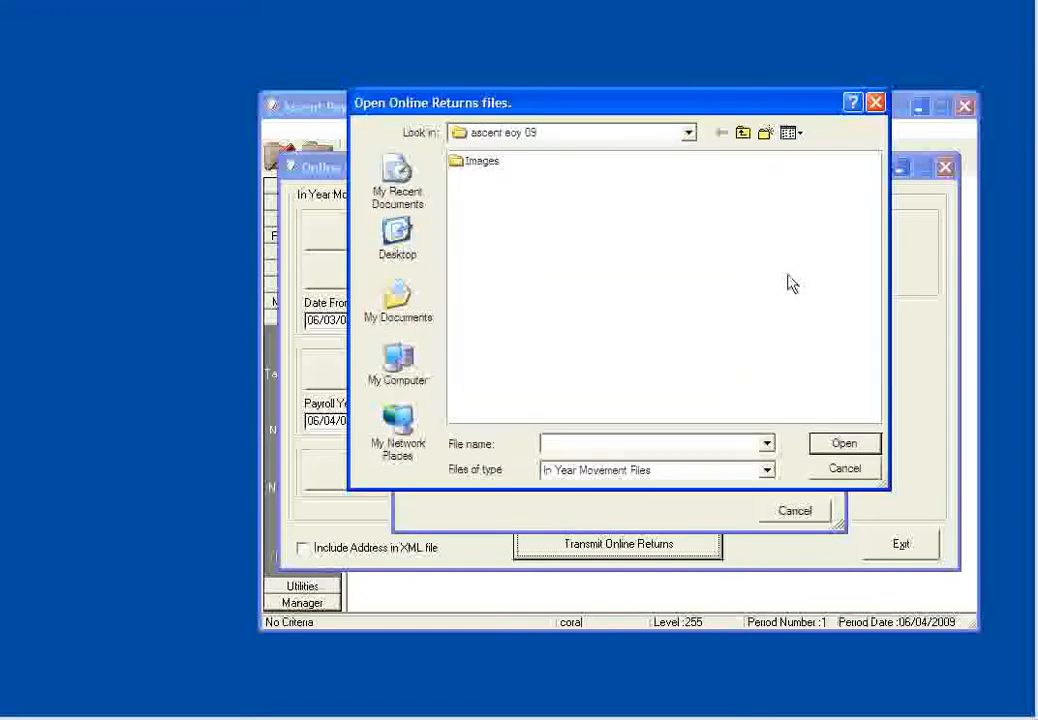
click(398, 235)
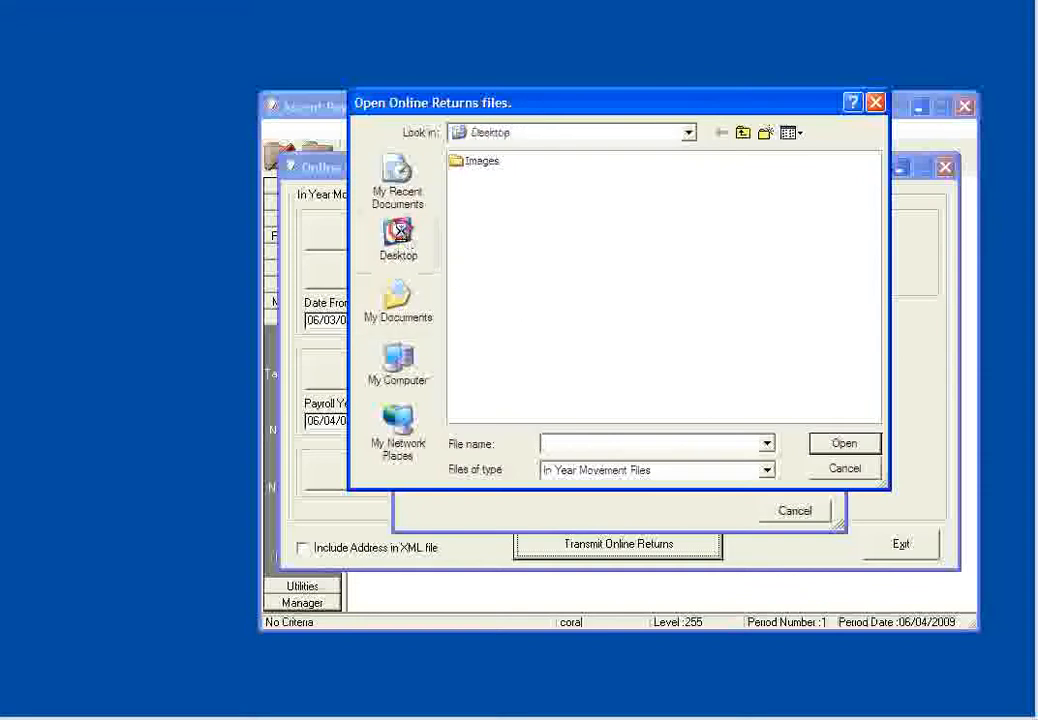
click(398, 300)
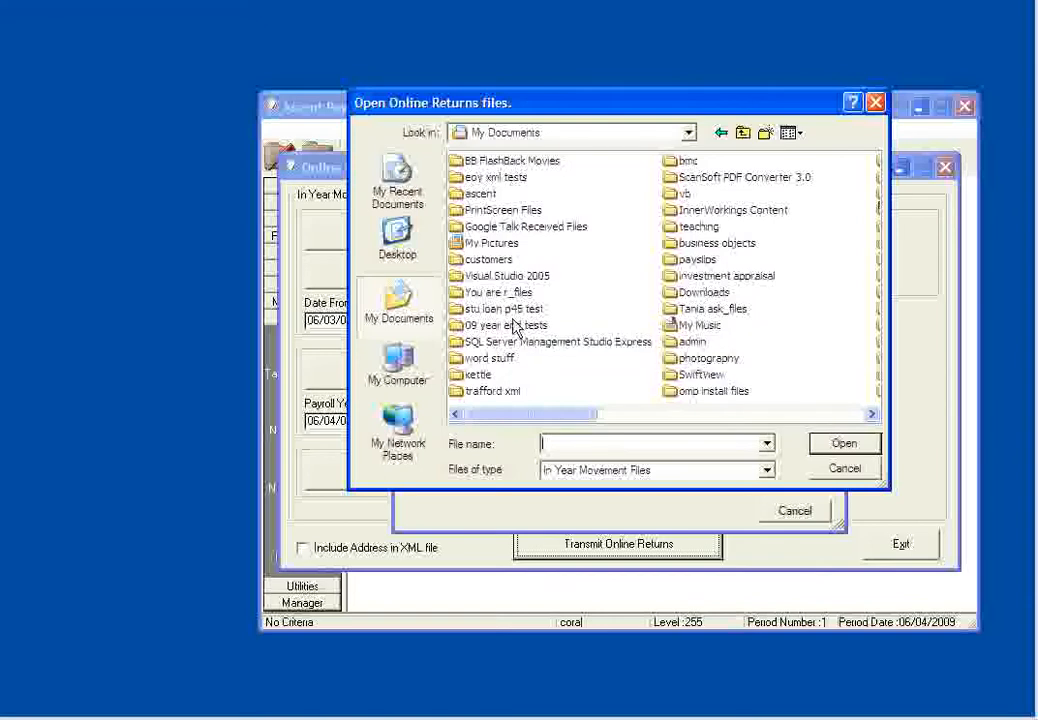
click(792, 133)
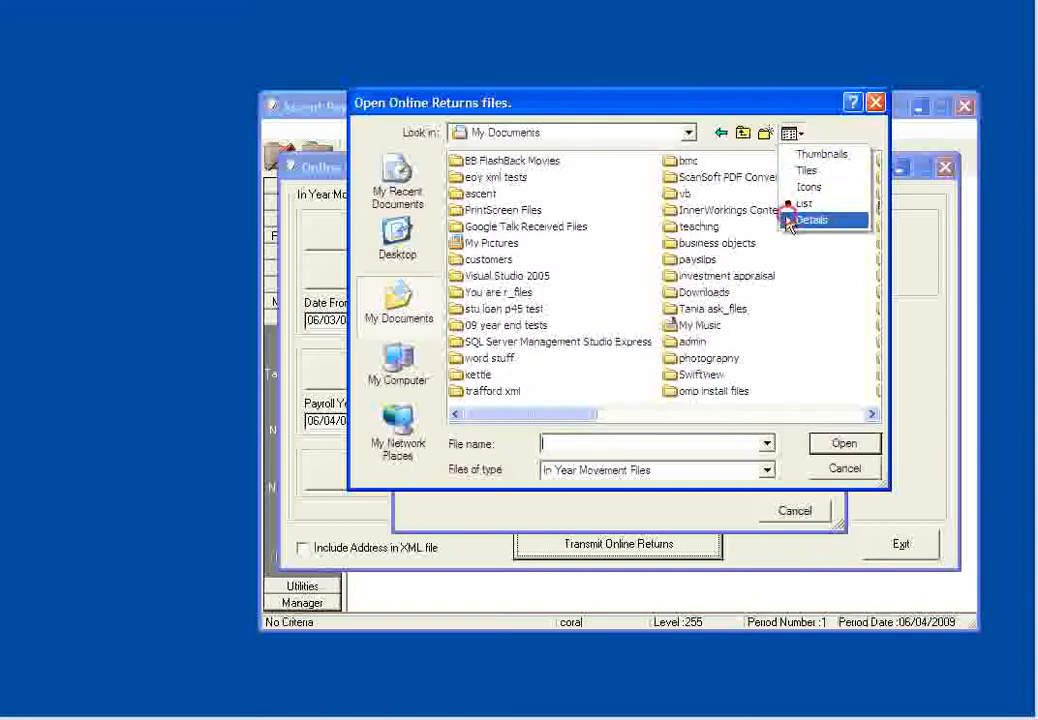
click(806, 218)
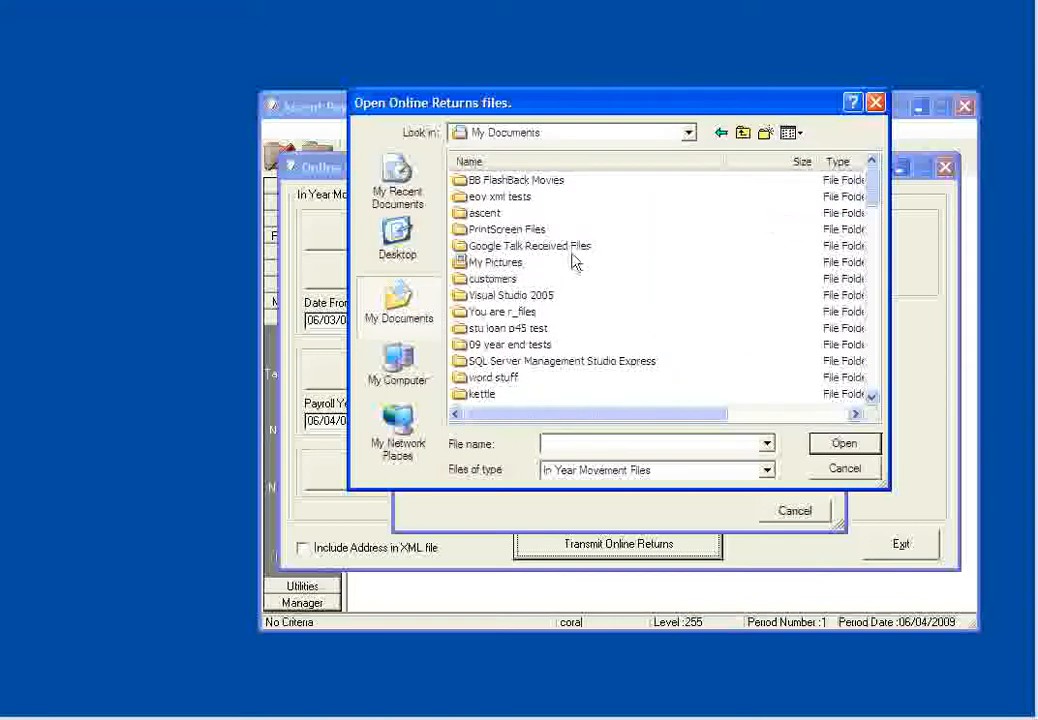
click(534, 162)
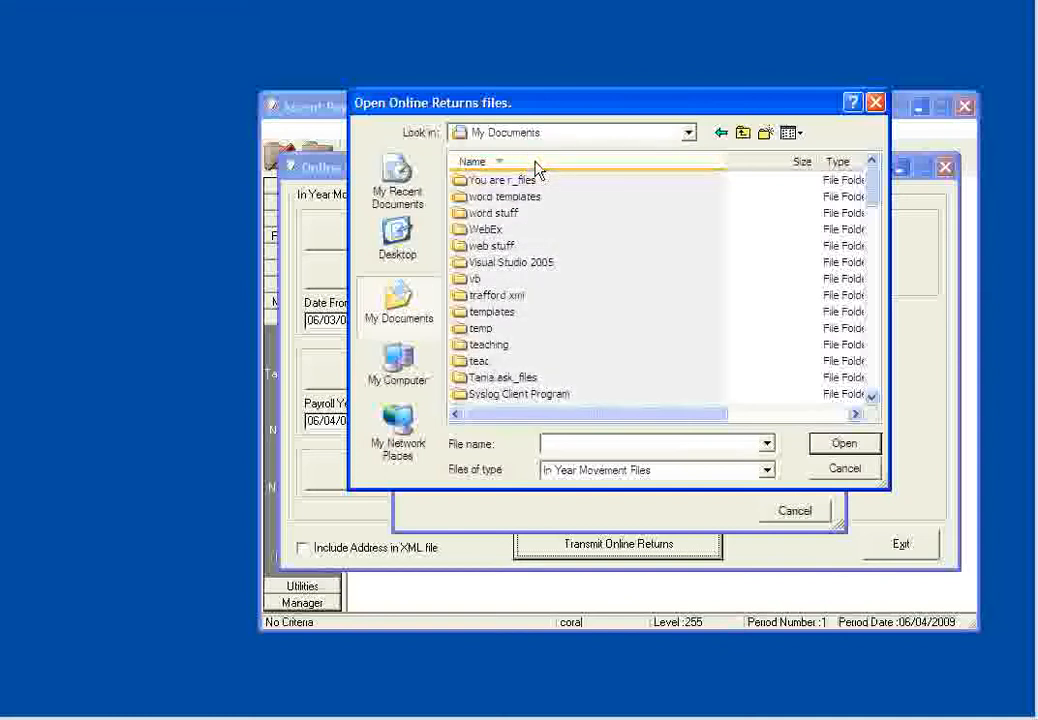
click(533, 164)
scroll(505, 318, down, 6)
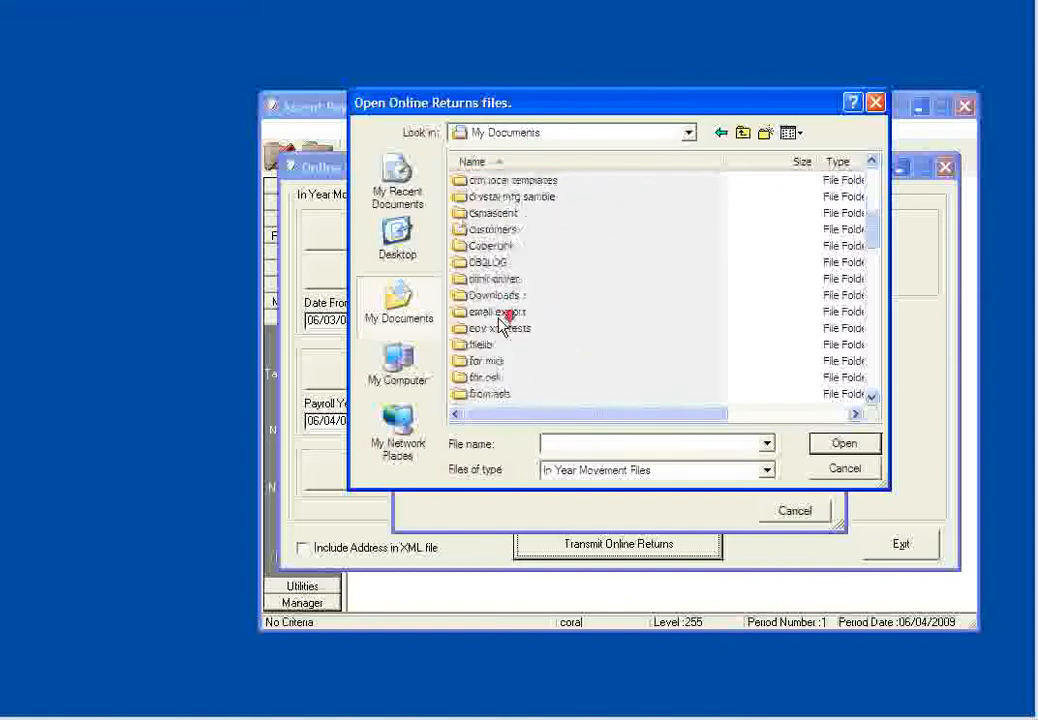
double_click(493, 329)
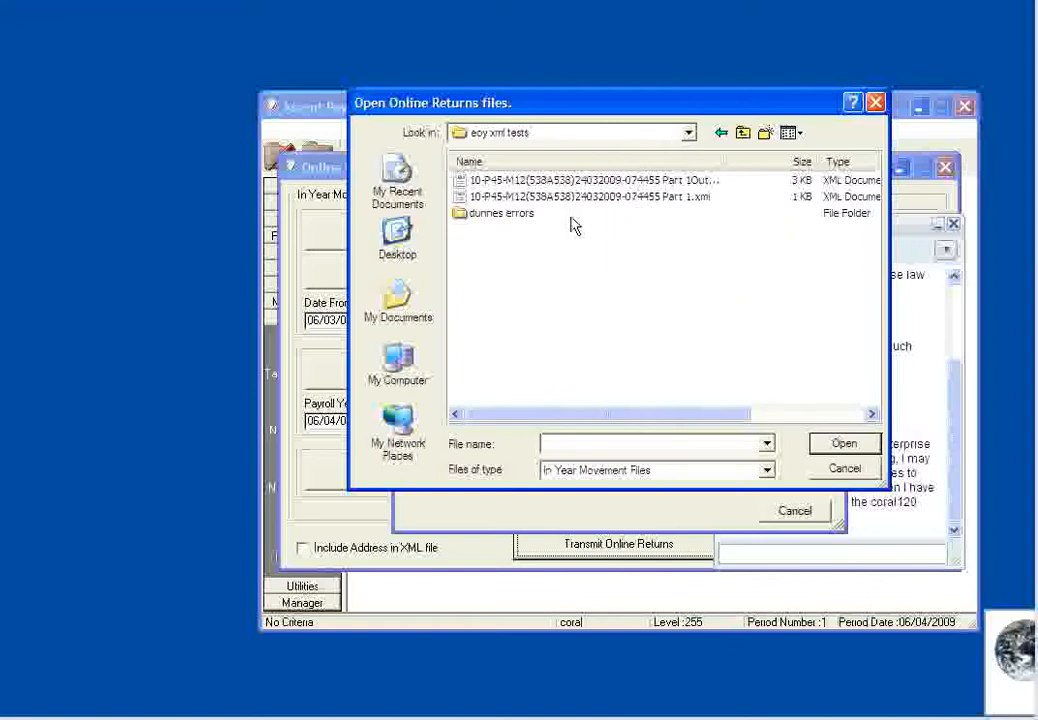
click(767, 470)
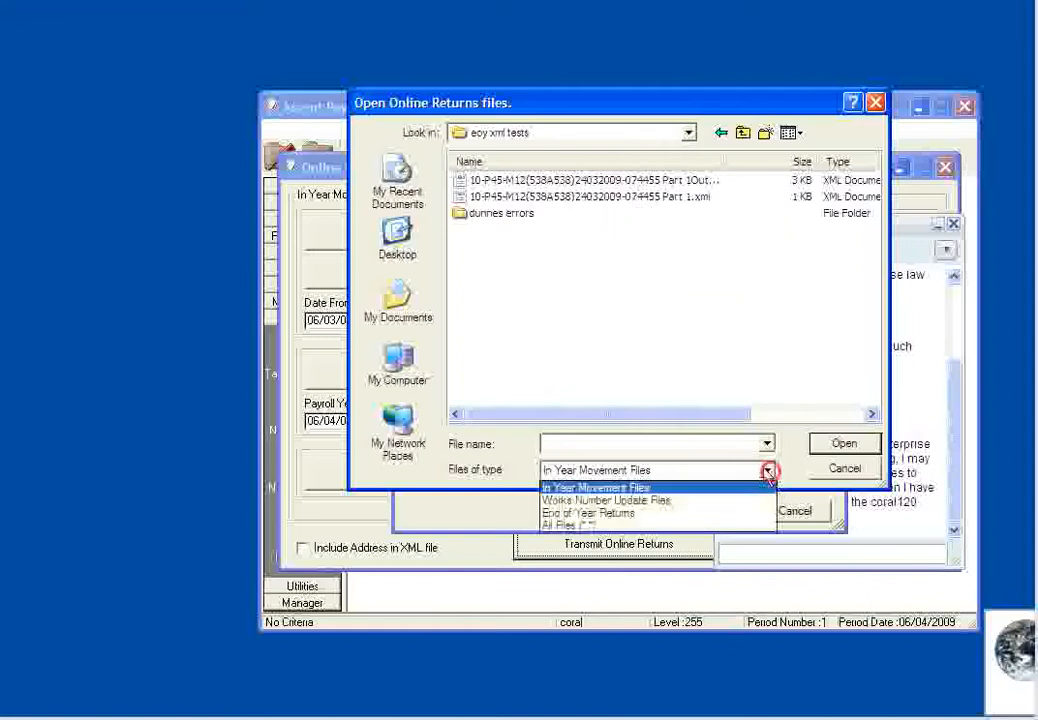
click(717, 514)
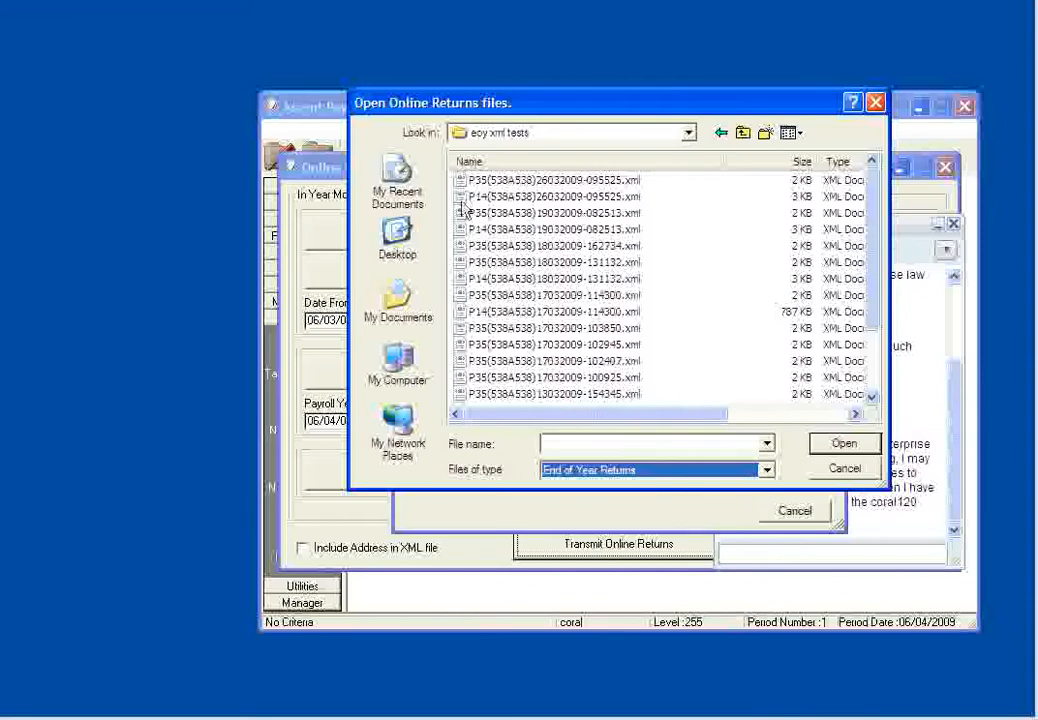
click(558, 197)
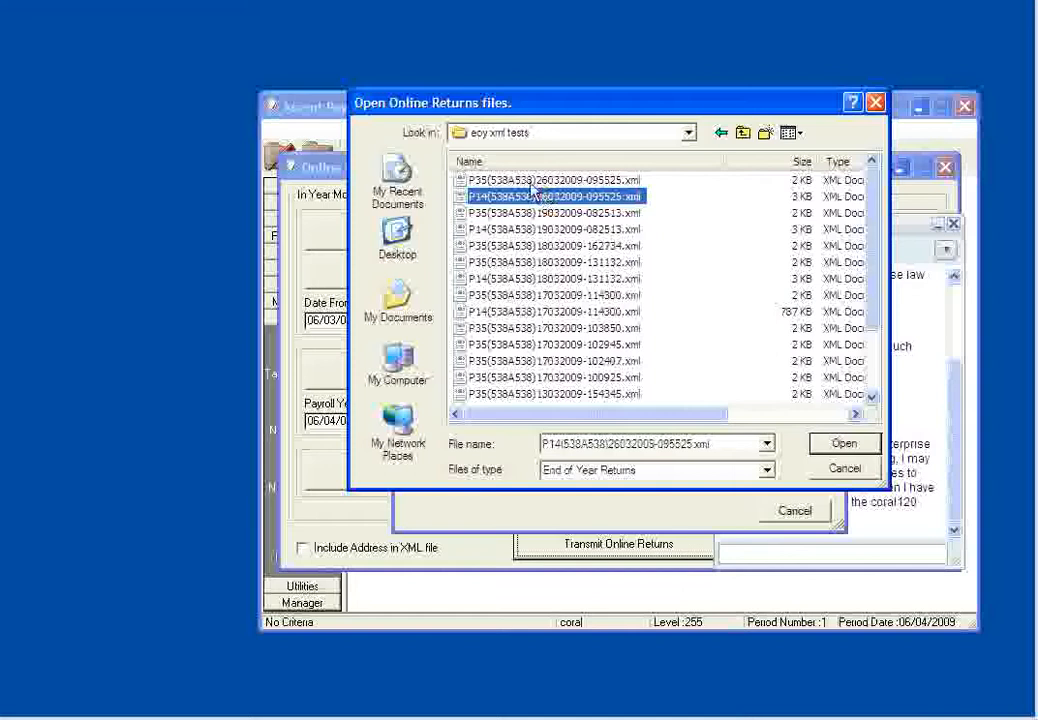
click(862, 449)
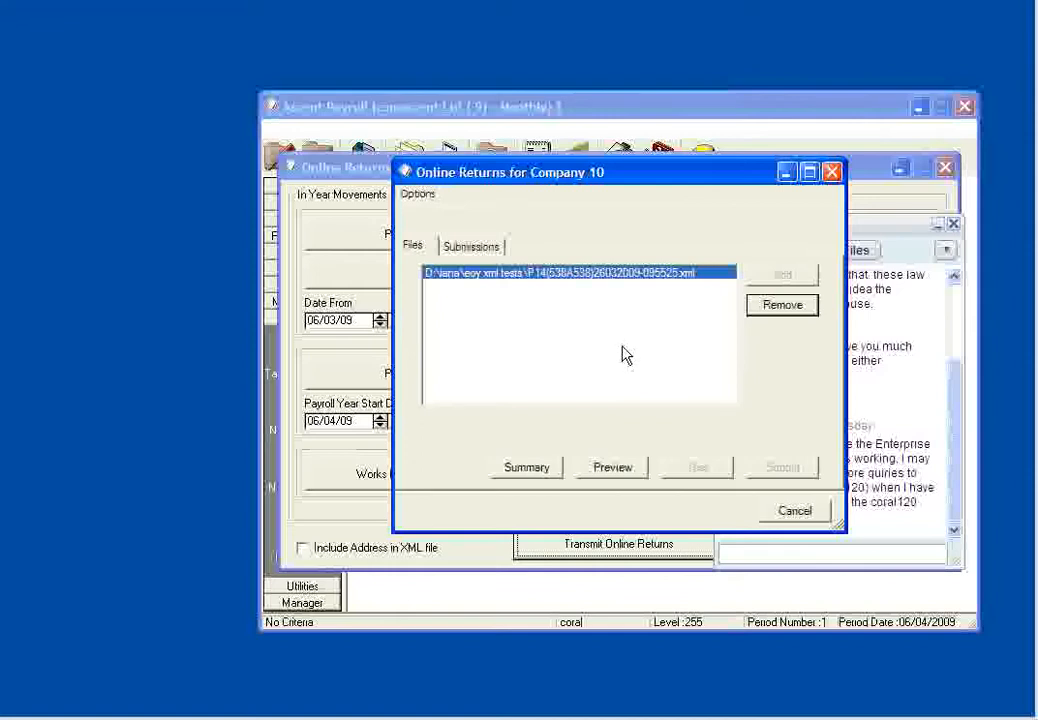
- Check the sender ID, password and tax office entries in the authentication details and accept them
click(419, 198)
click(416, 213)
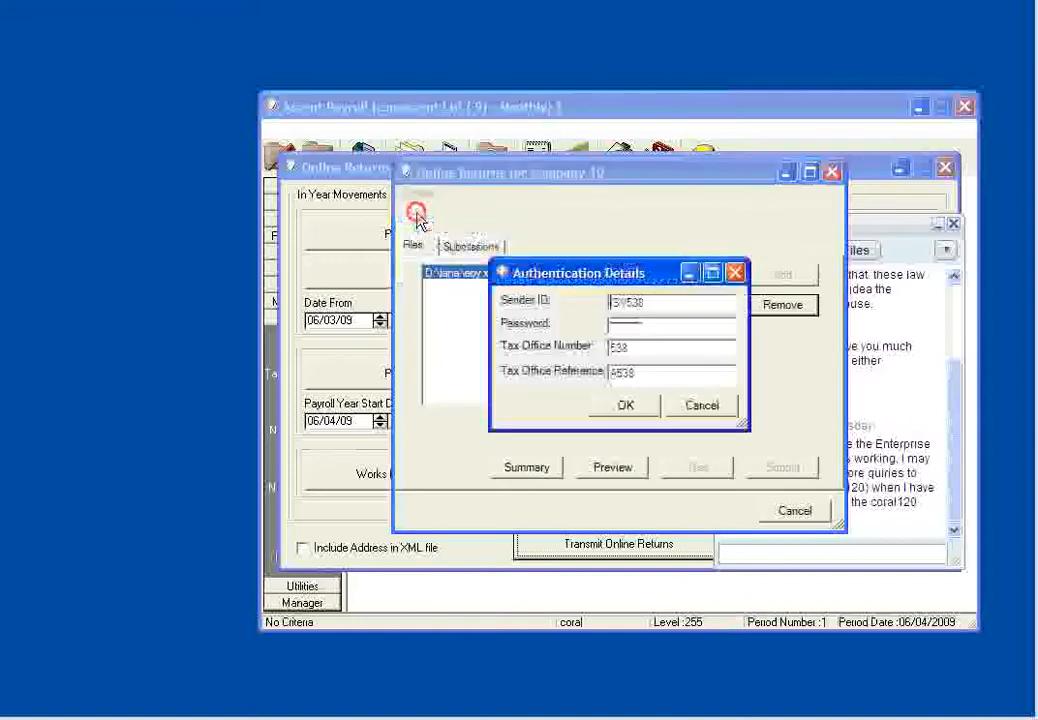
click(628, 407)
- Clear the second forename from the principal details and accept the remaining contact entries
click(418, 194)
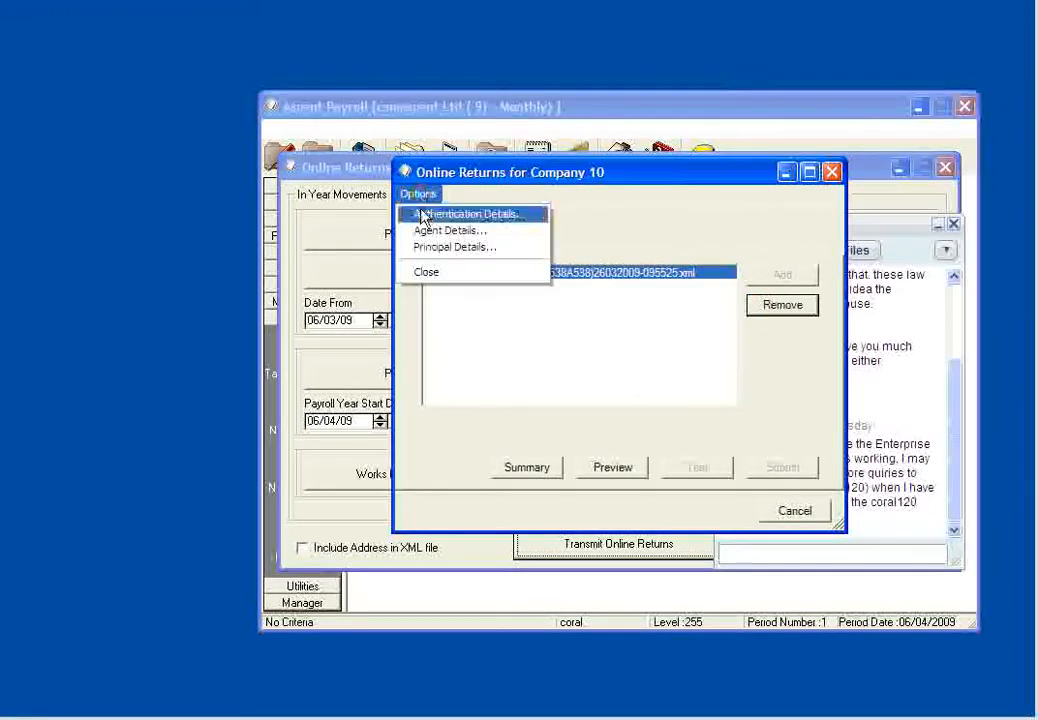
click(428, 247)
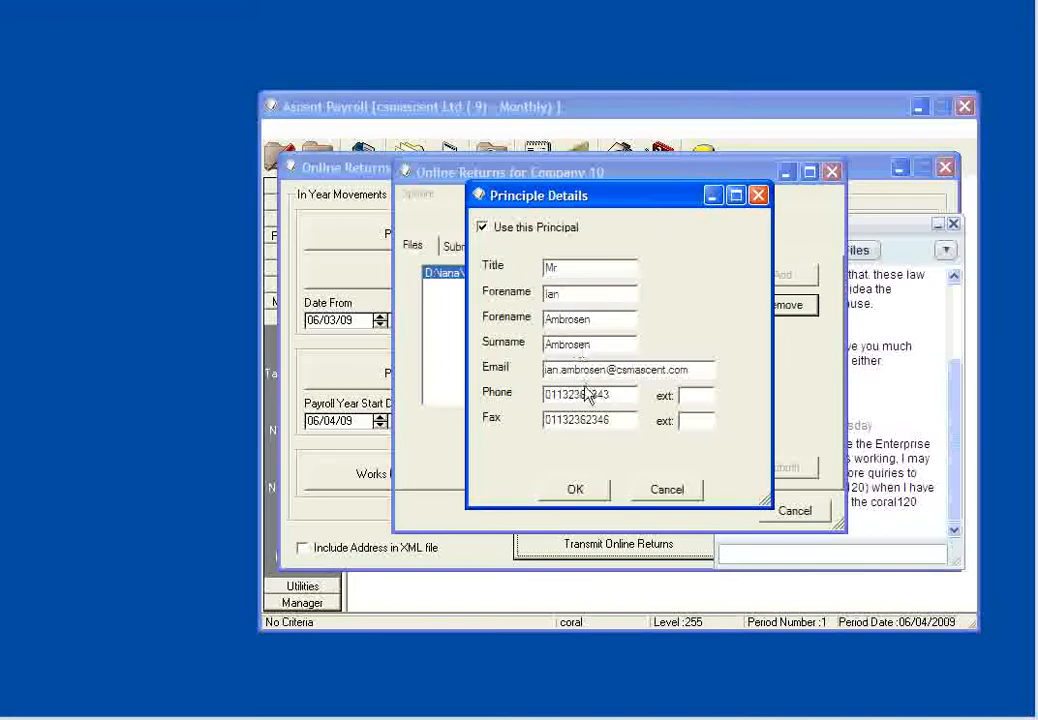
drag(598, 320, 527, 330)
key(Delete)
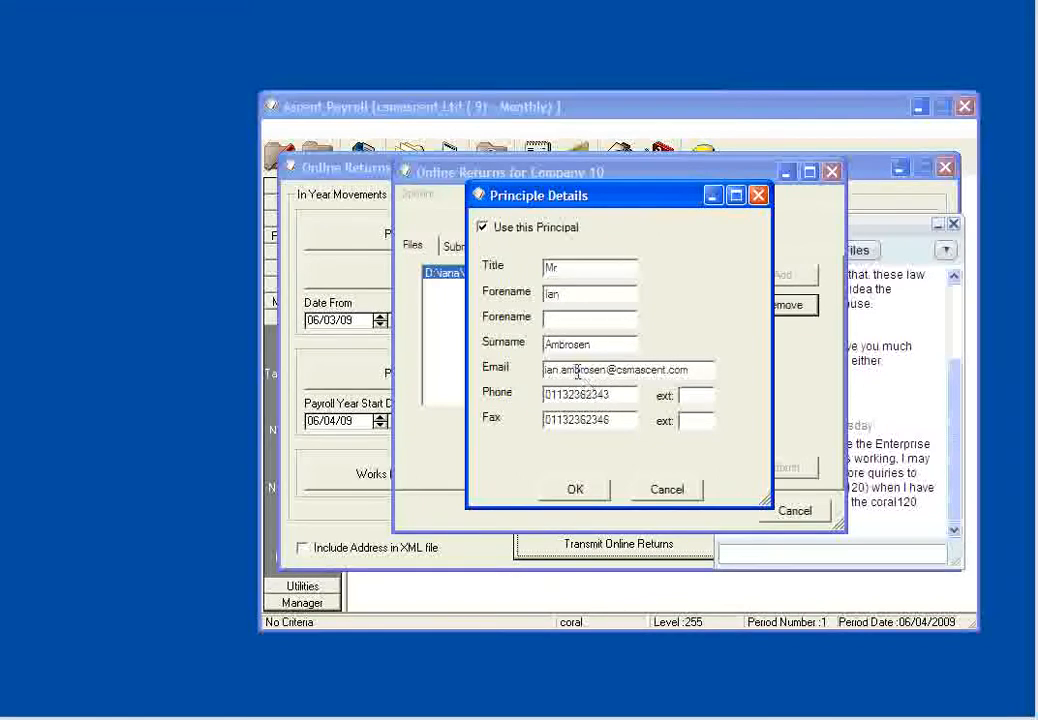
click(590, 492)
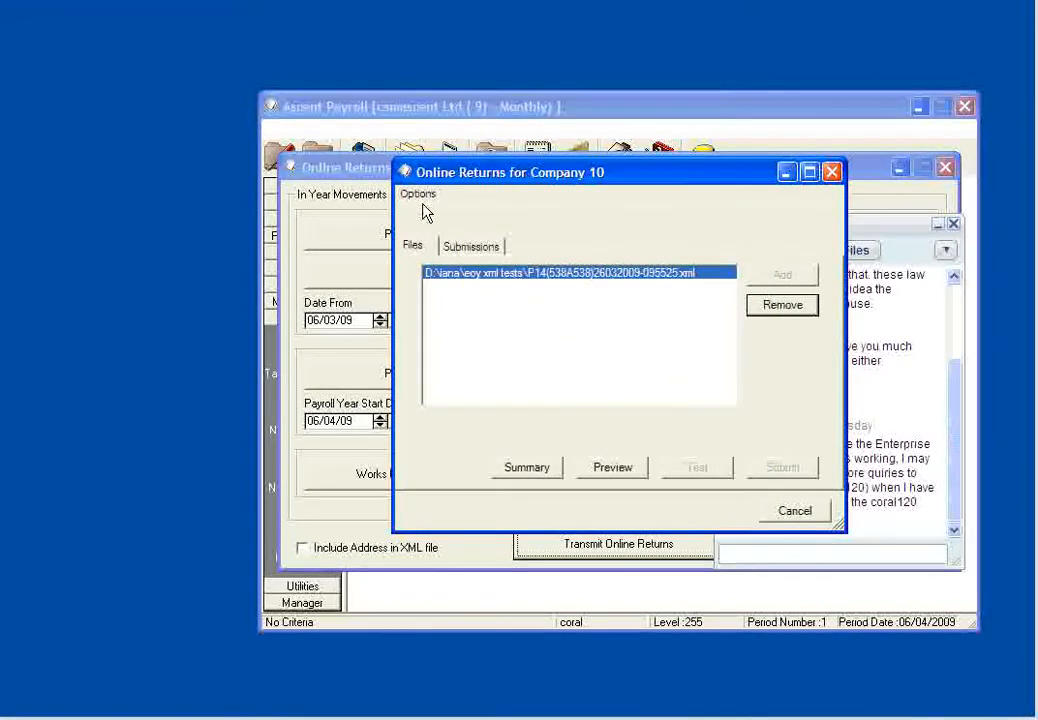
- Review the summary of the P14 file through its combined amounts, close the report, and approve the summary to proceed
click(530, 470)
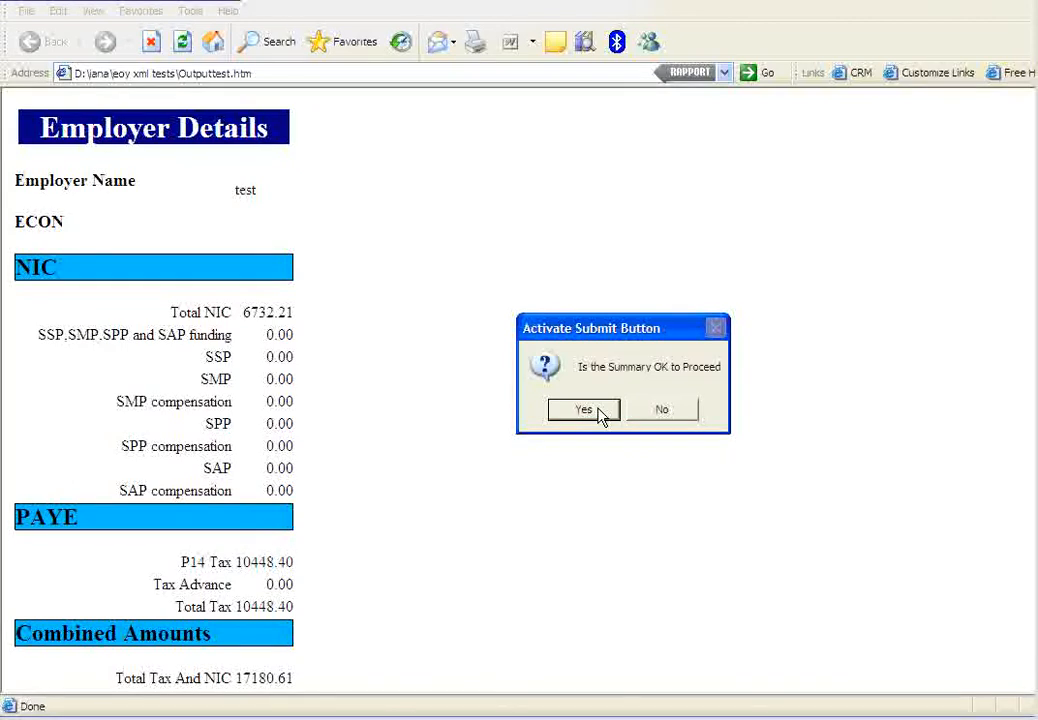
drag(1037, 320, 1037, 481)
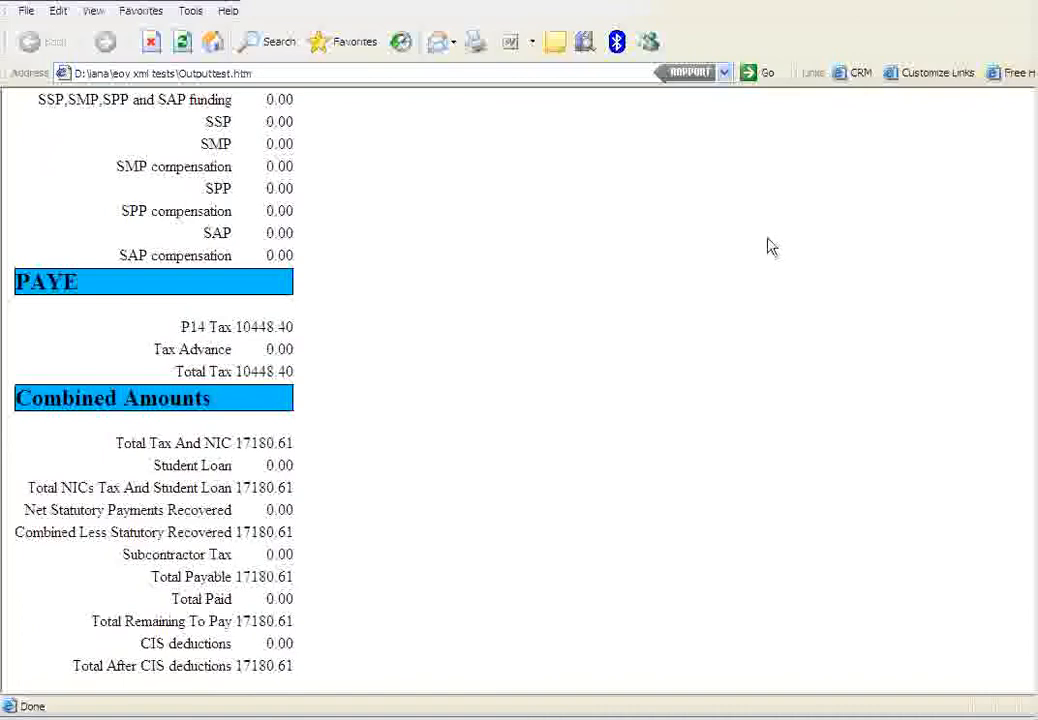
click(1037, 1)
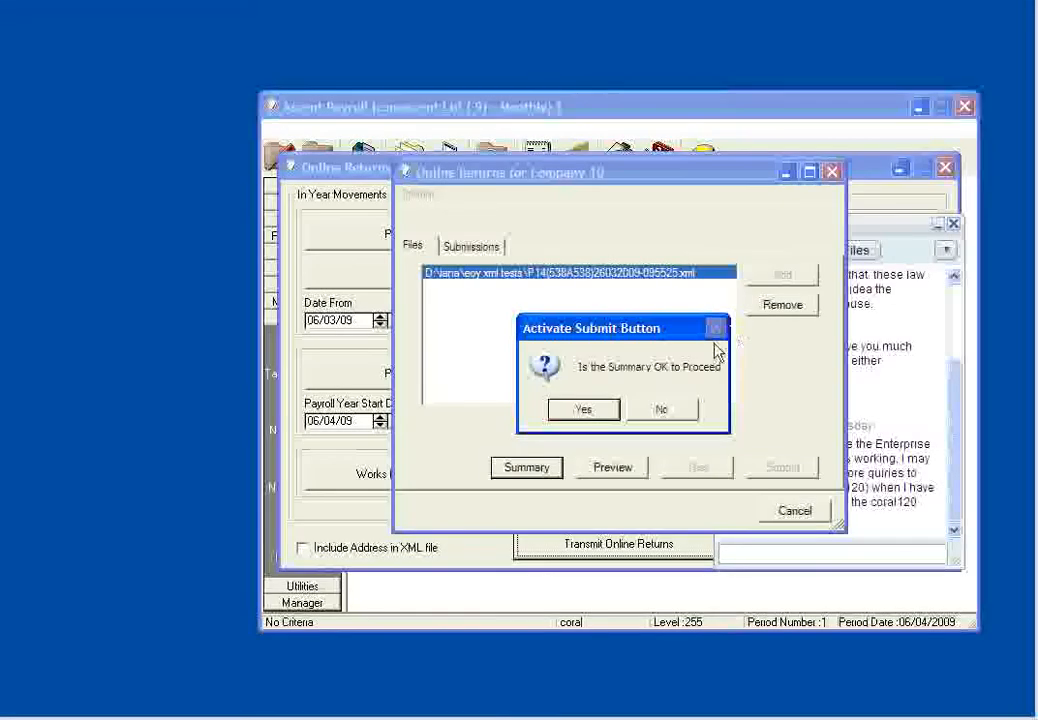
click(584, 410)
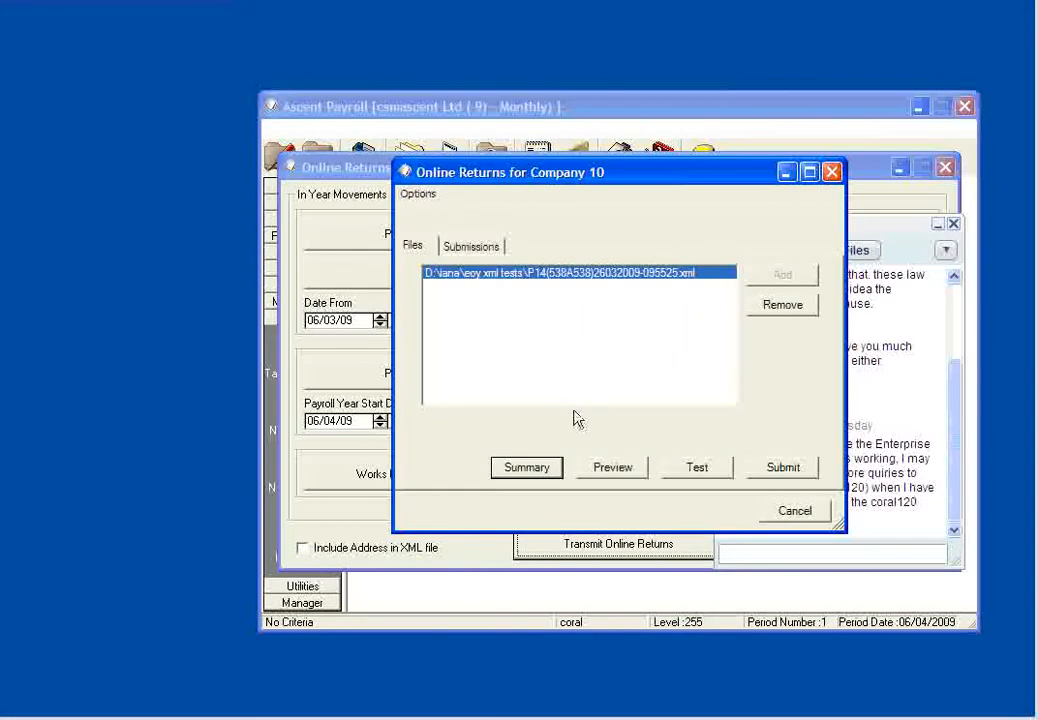
- Run a test transmission of the P14 file, read the submission log through to the business response, and close the company's online returns
click(783, 466)
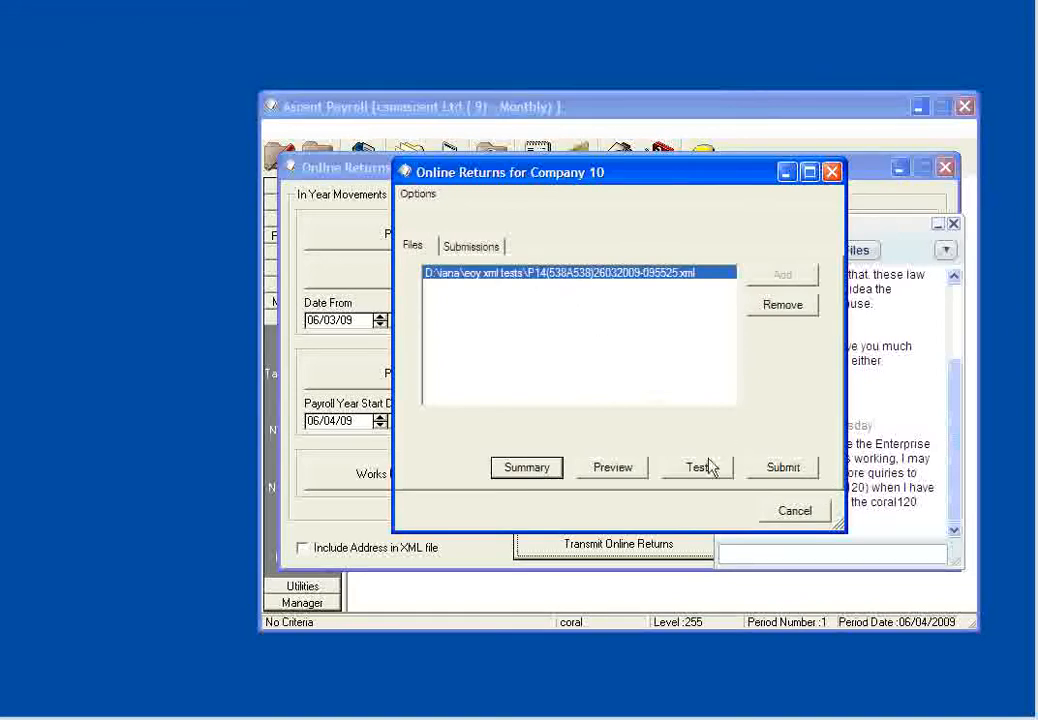
click(697, 470)
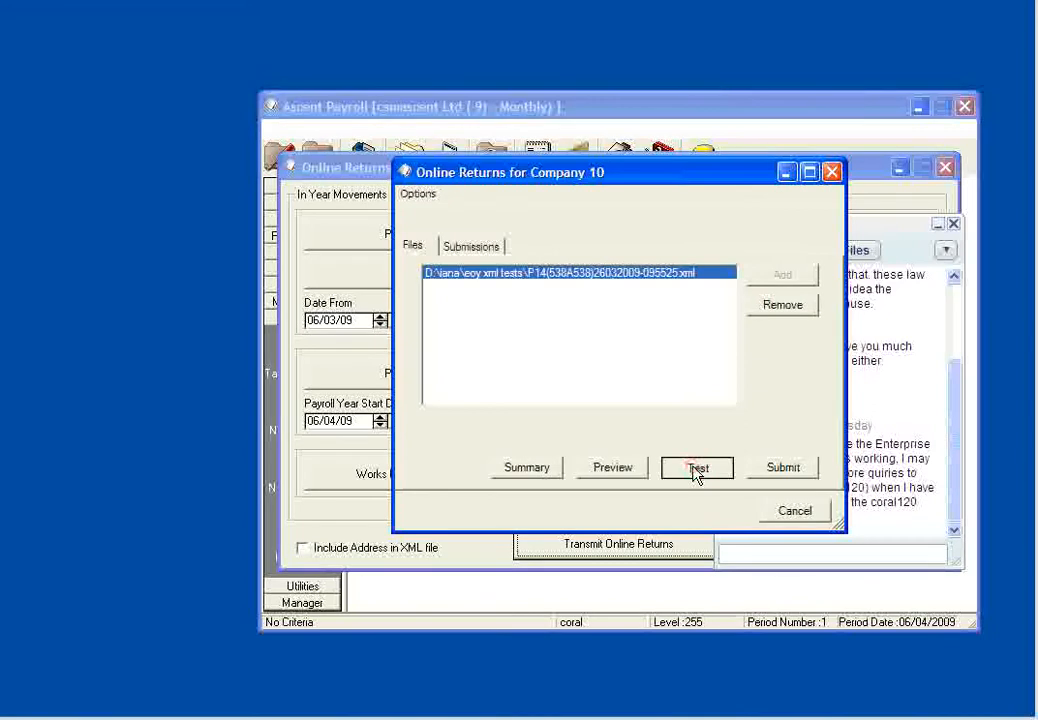
click(697, 470)
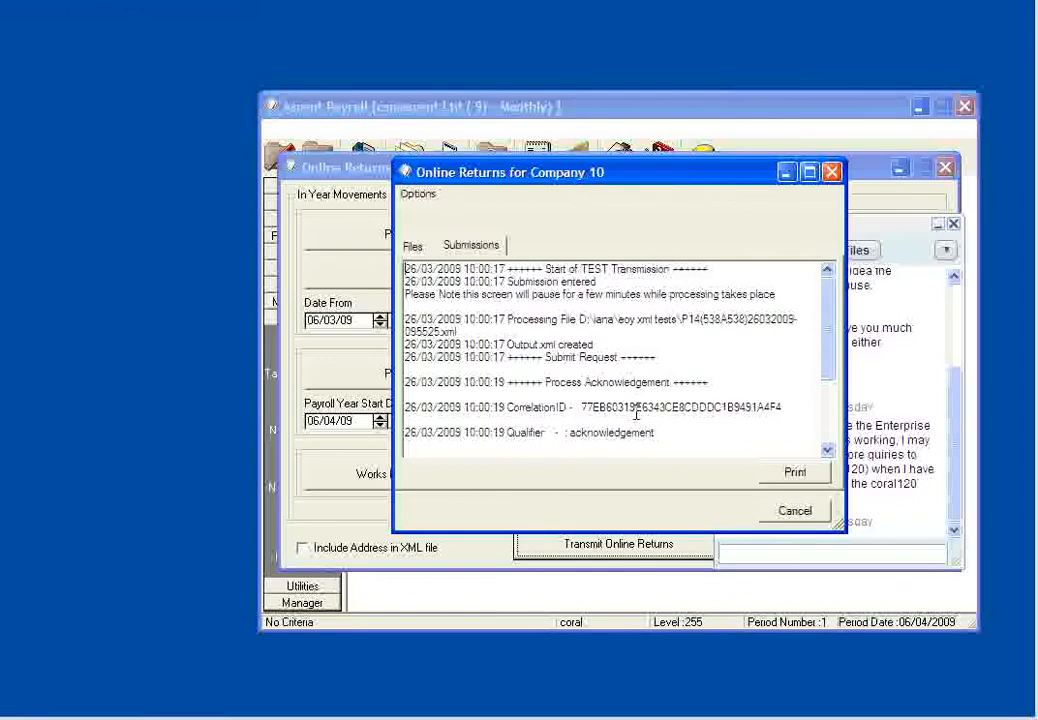
drag(825, 324, 827, 432)
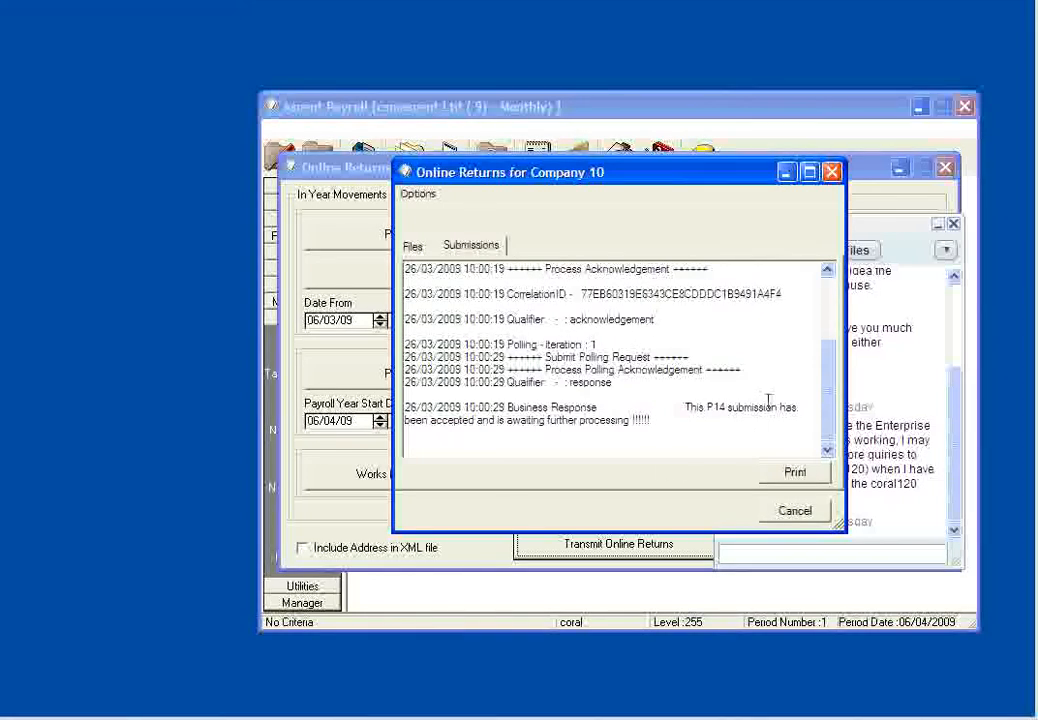
click(795, 510)
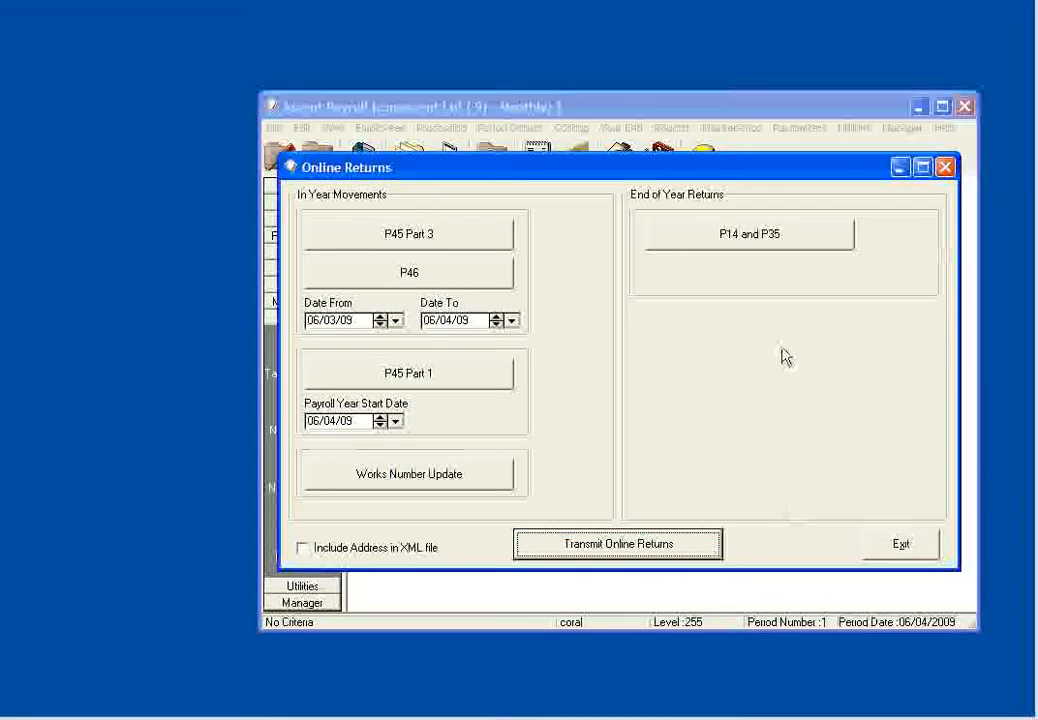